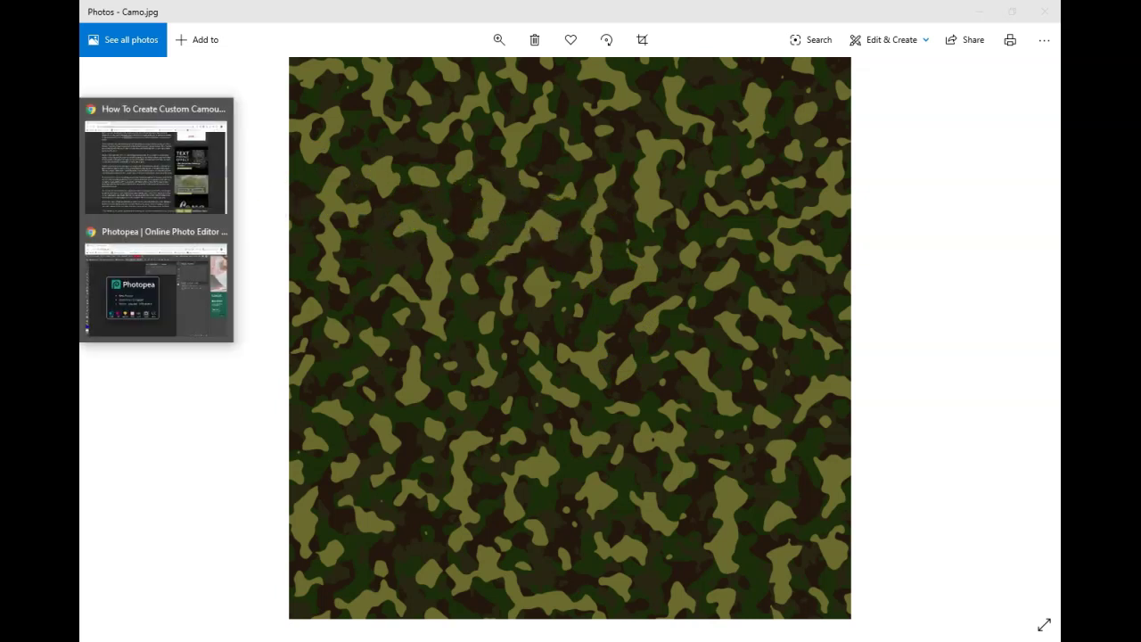
- Create a new document named Camo, 3600×3600 px at 300 DPI, with a white background
{"action": "left_click", "coordinate": [141, 230]}
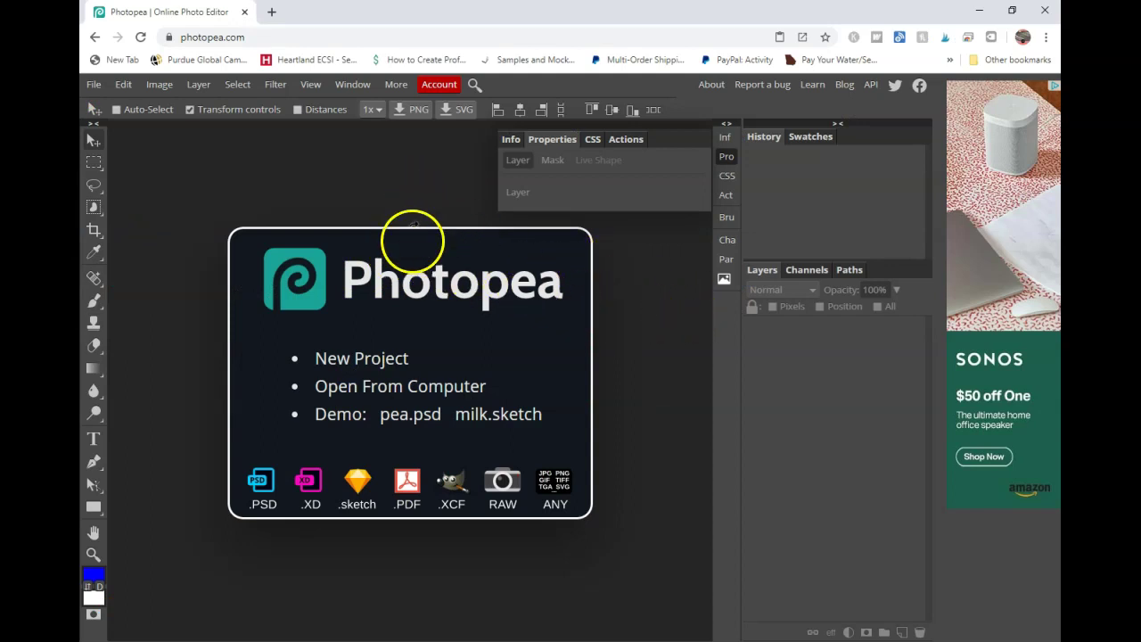
{"action": "left_click", "coordinate": [370, 373]}
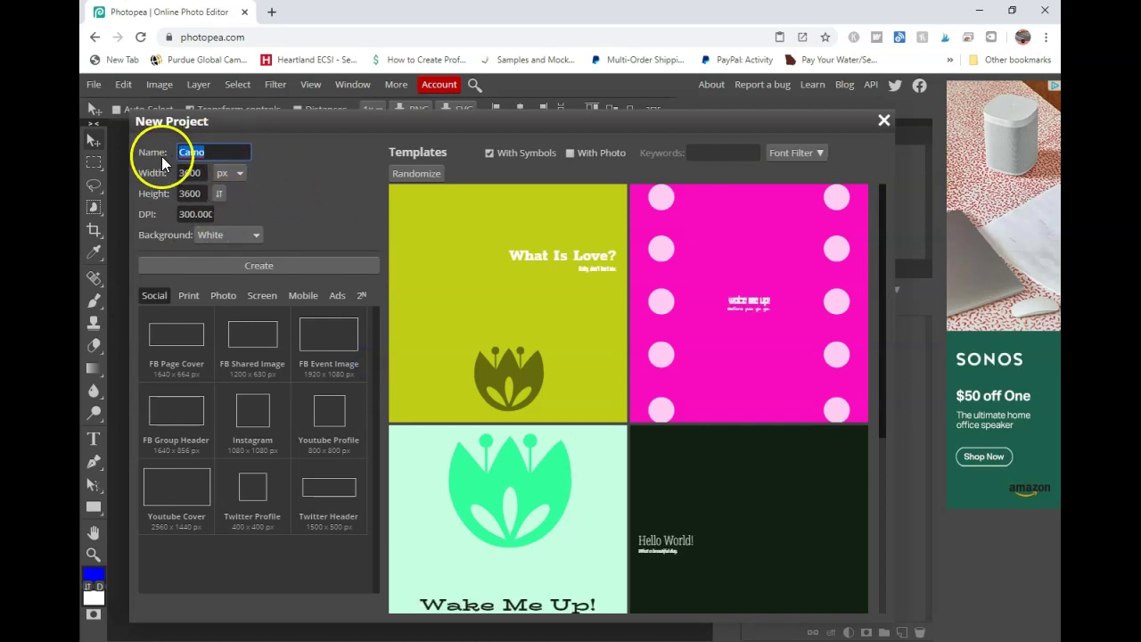
{"action": "left_click", "coordinate": [216, 153]}
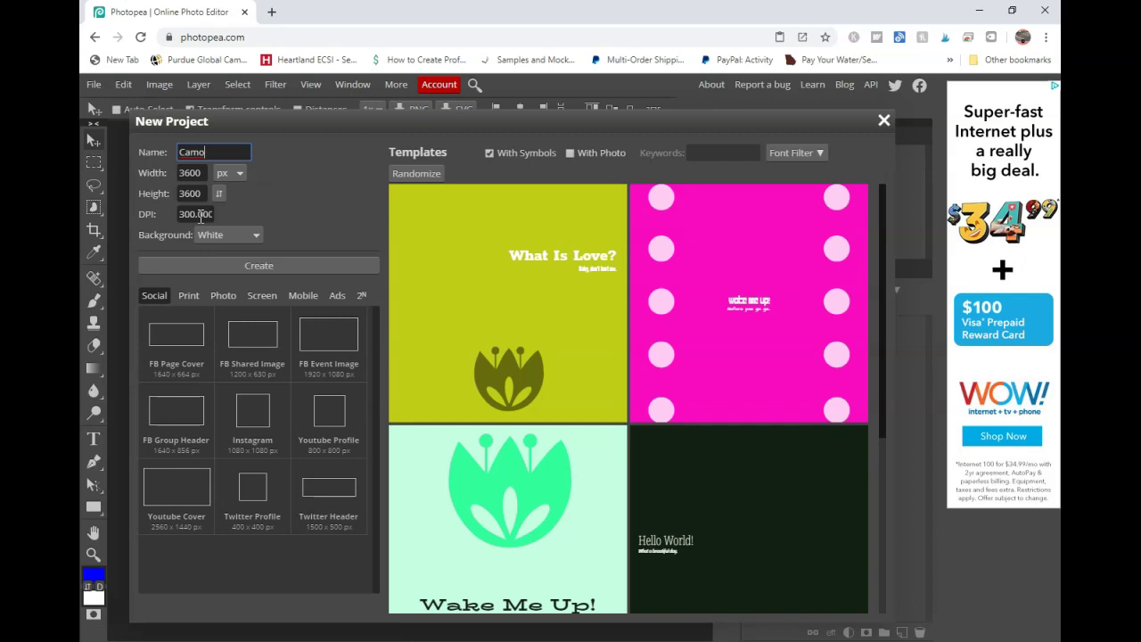
{"action": "left_click", "coordinate": [190, 182]}
{"action": "left_click", "coordinate": [184, 159]}
{"action": "left_click", "coordinate": [198, 191]}
{"action": "left_click", "coordinate": [228, 172]}
{"action": "left_click", "coordinate": [234, 230]}
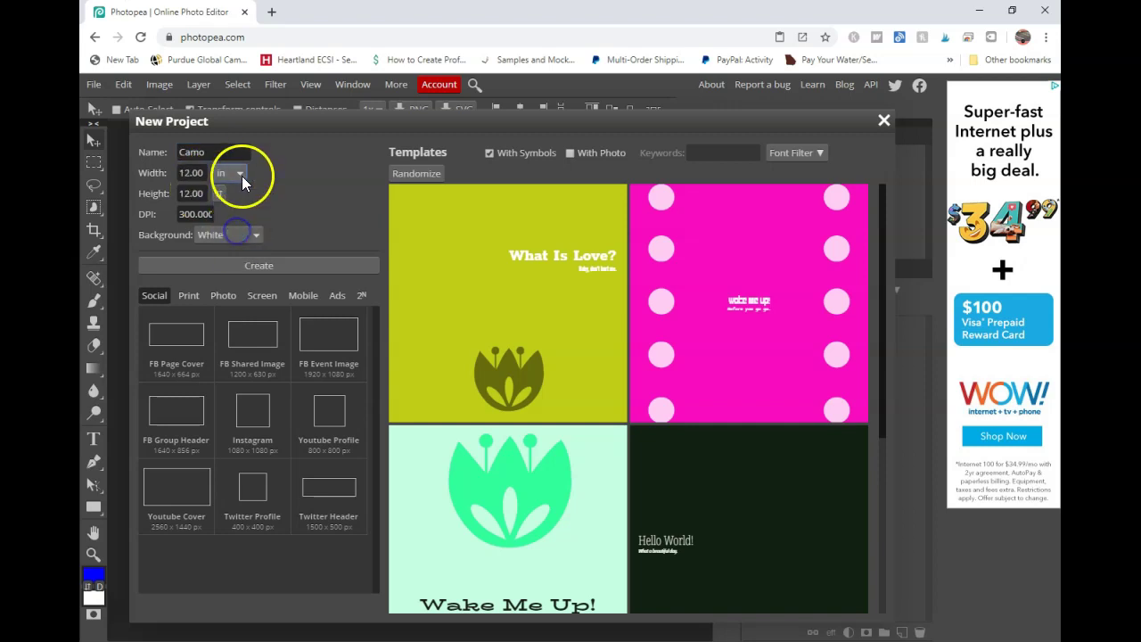
{"action": "left_click", "coordinate": [239, 175]}
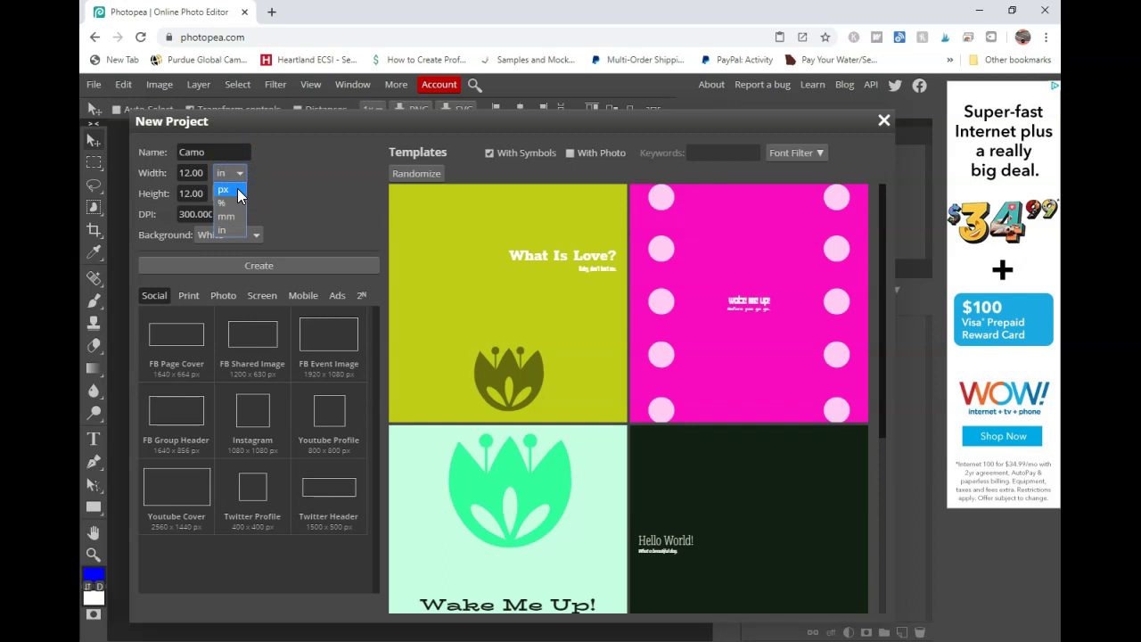
{"action": "left_click", "coordinate": [238, 190]}
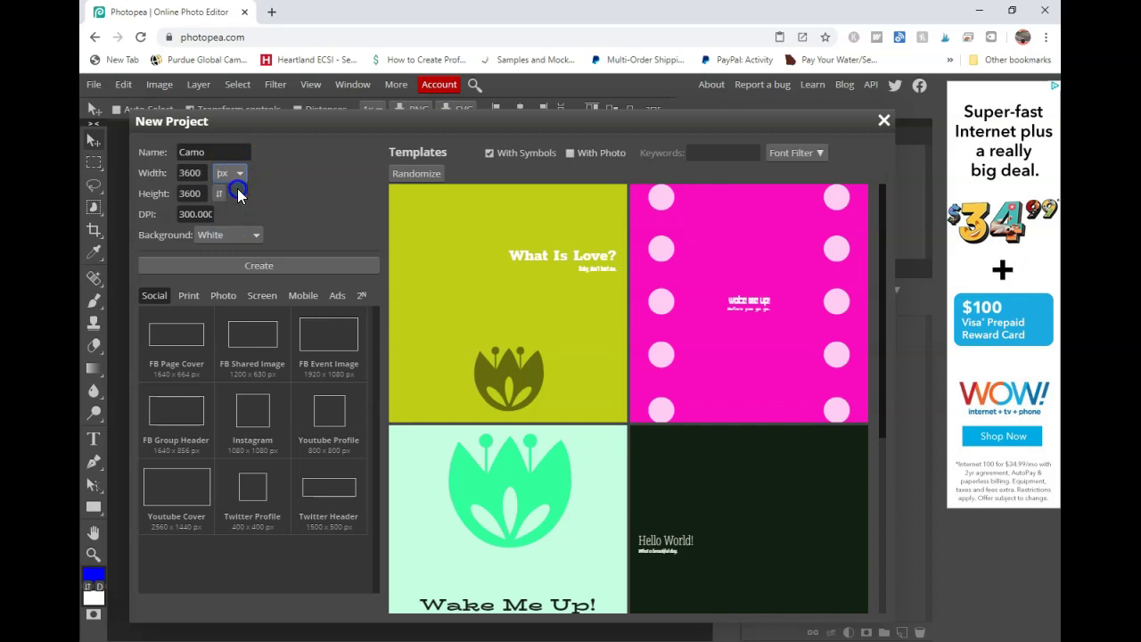
{"action": "left_click", "coordinate": [284, 264]}
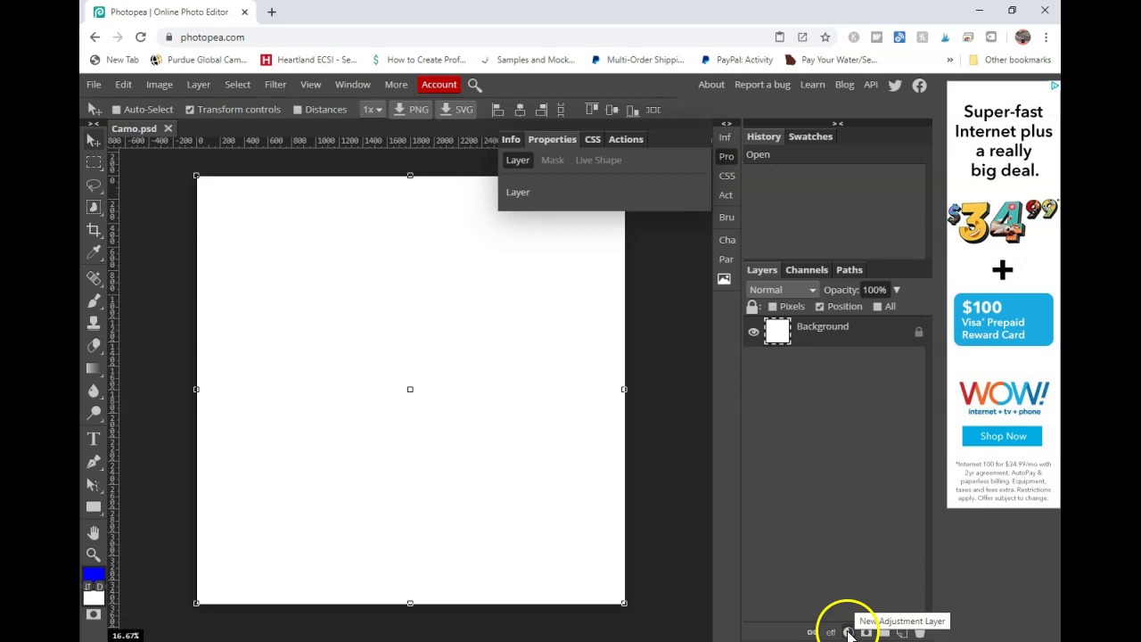
- Add a Color Fill layer set to dark brown, hex 24180e
{"action": "left_click", "coordinate": [849, 633]}
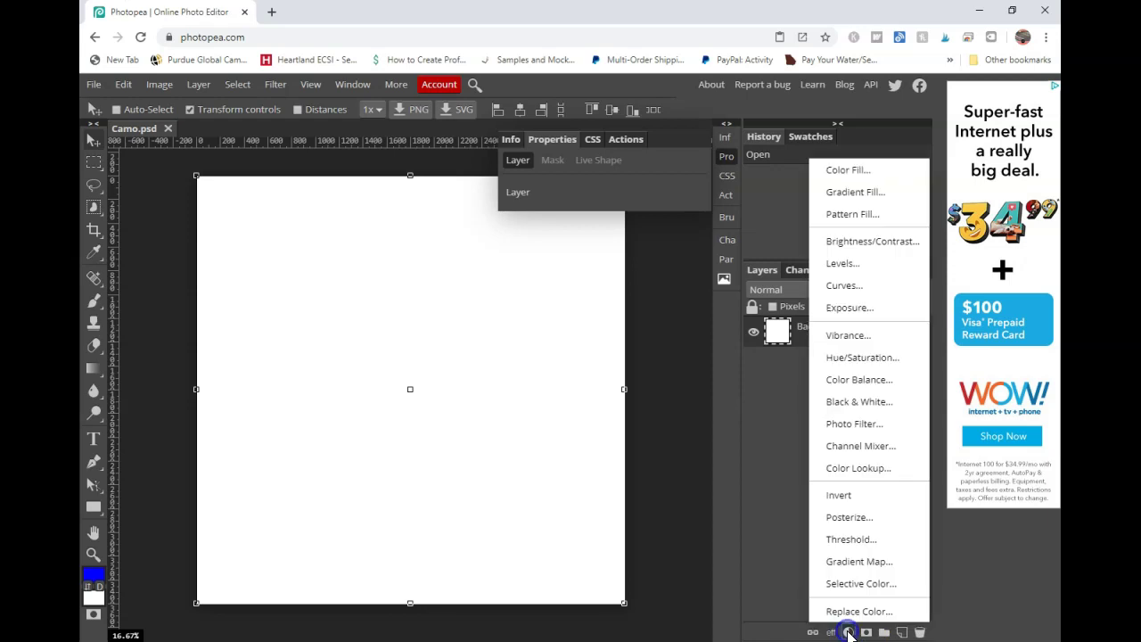
{"action": "left_click", "coordinate": [838, 170]}
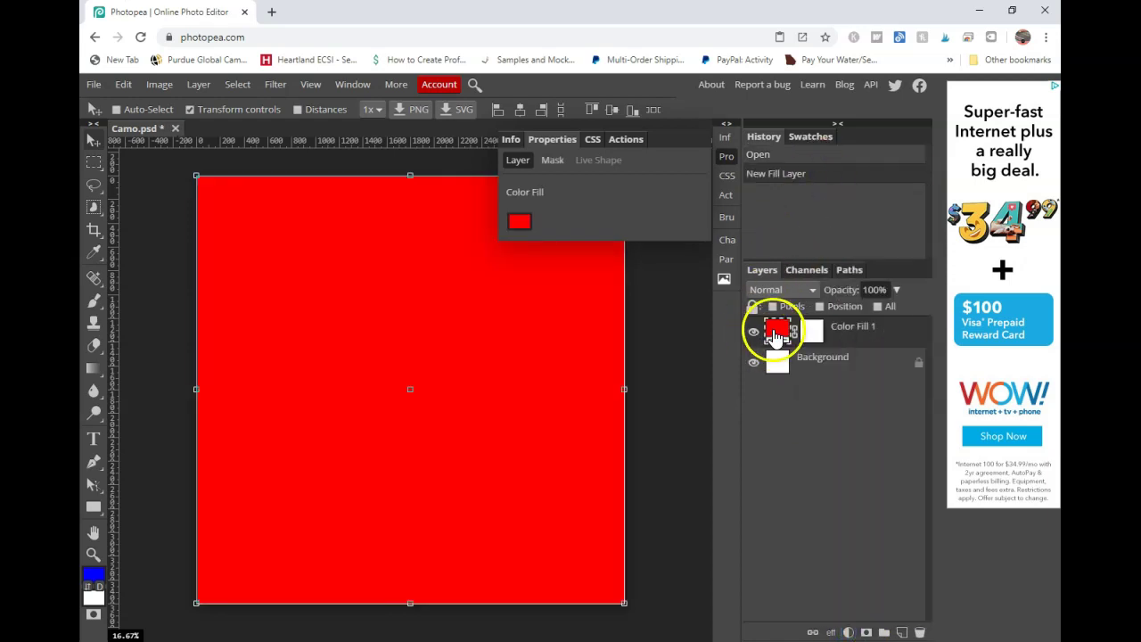
{"action": "double_click", "coordinate": [775, 335]}
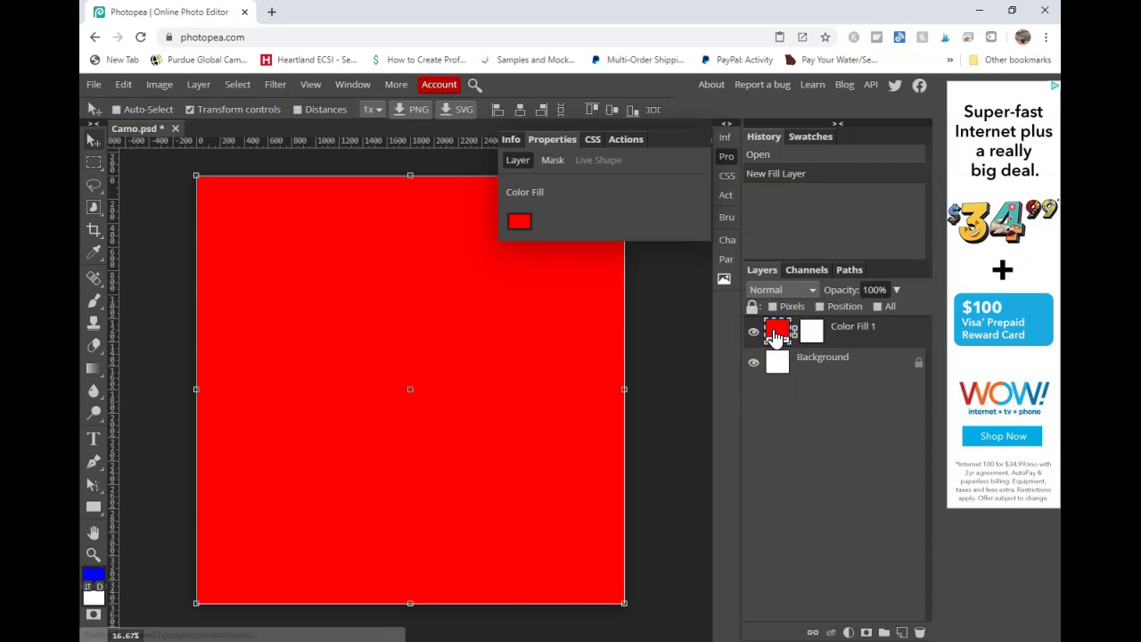
{"action": "left_click", "coordinate": [519, 221]}
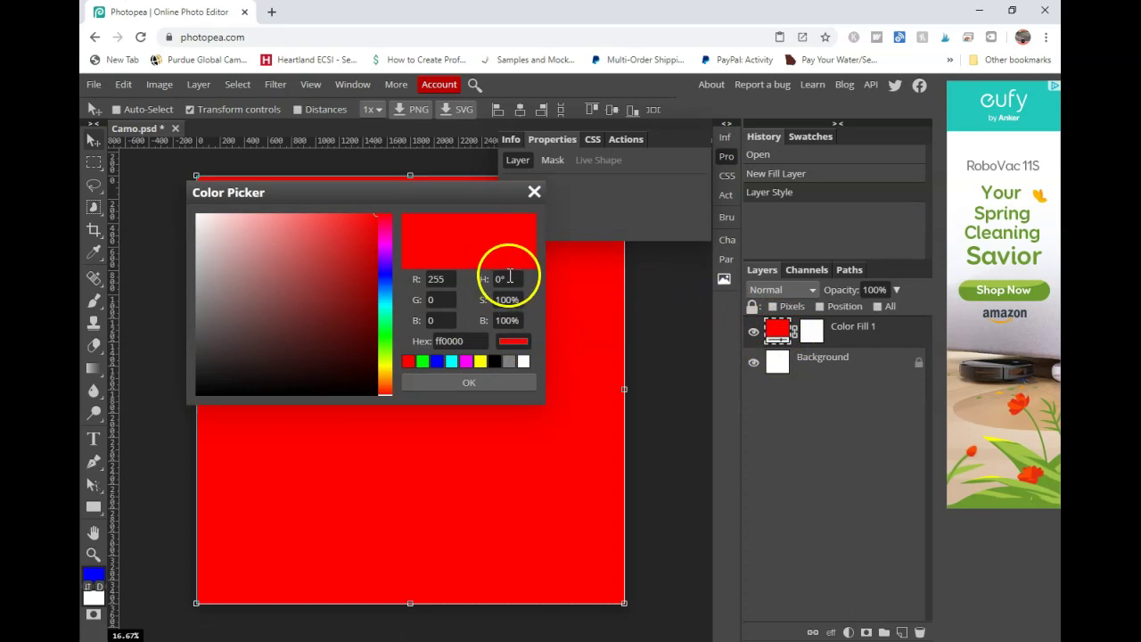
{"action": "left_click", "coordinate": [472, 339]}
{"action": "type", "text": "24180E"}
{"action": "left_click", "coordinate": [480, 342]}
{"action": "key", "text": "Return"}
{"action": "left_click", "coordinate": [485, 383]}
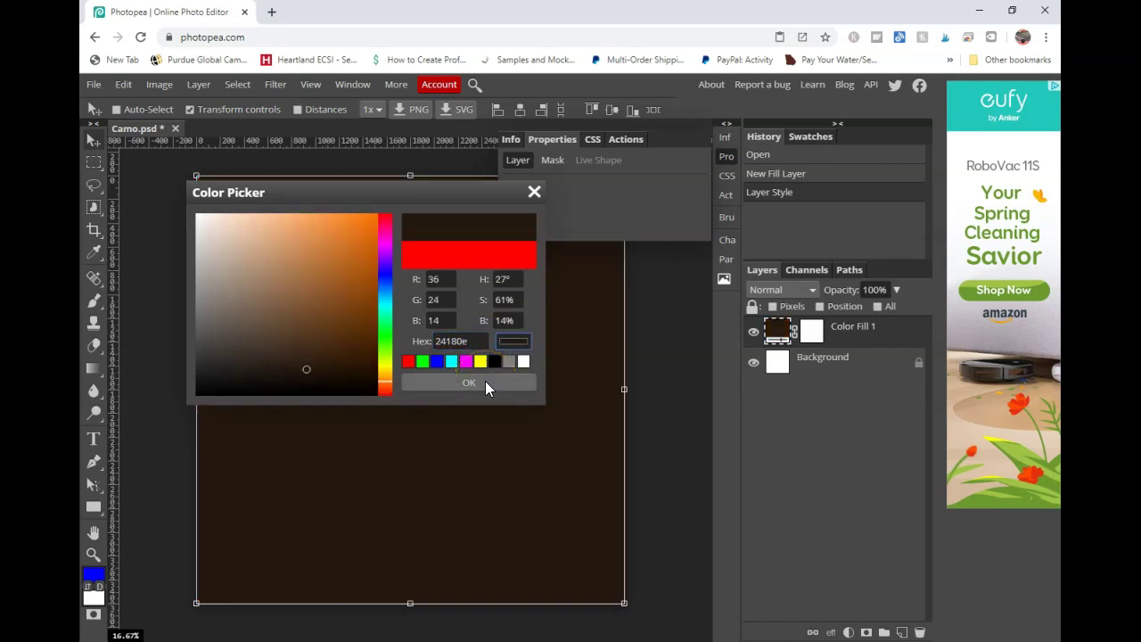
{"action": "left_click", "coordinate": [485, 383]}
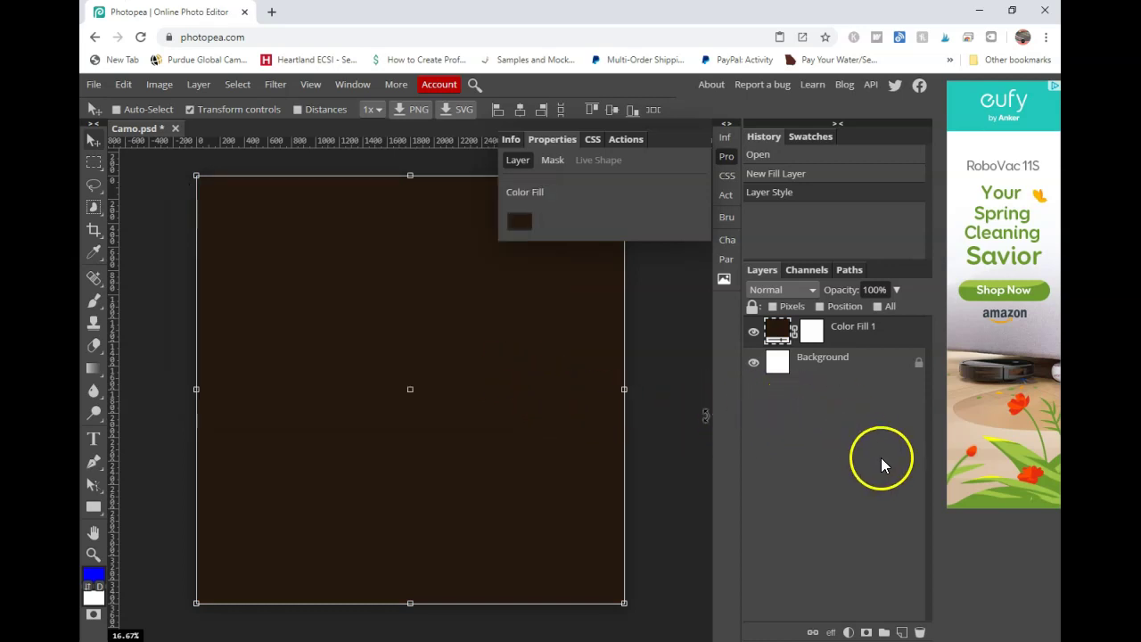
- Add an empty Layer 1 above the fill and convert it to a smart object
{"action": "left_click", "coordinate": [902, 632]}
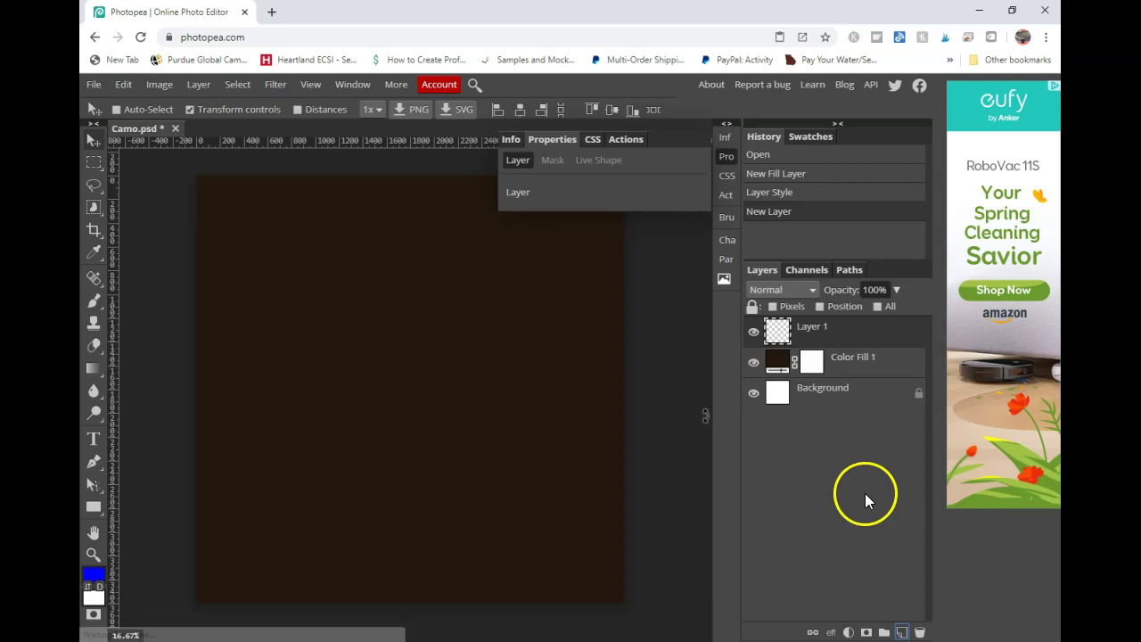
{"action": "left_click", "coordinate": [819, 326]}
{"action": "left_click", "coordinate": [774, 331]}
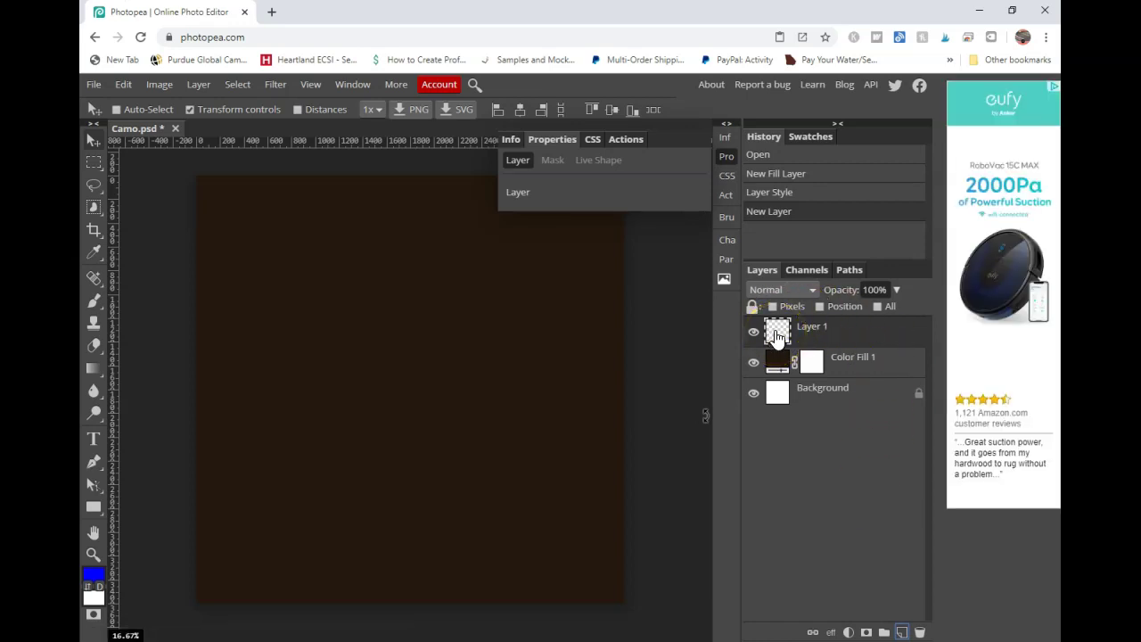
{"action": "right_click", "coordinate": [776, 335]}
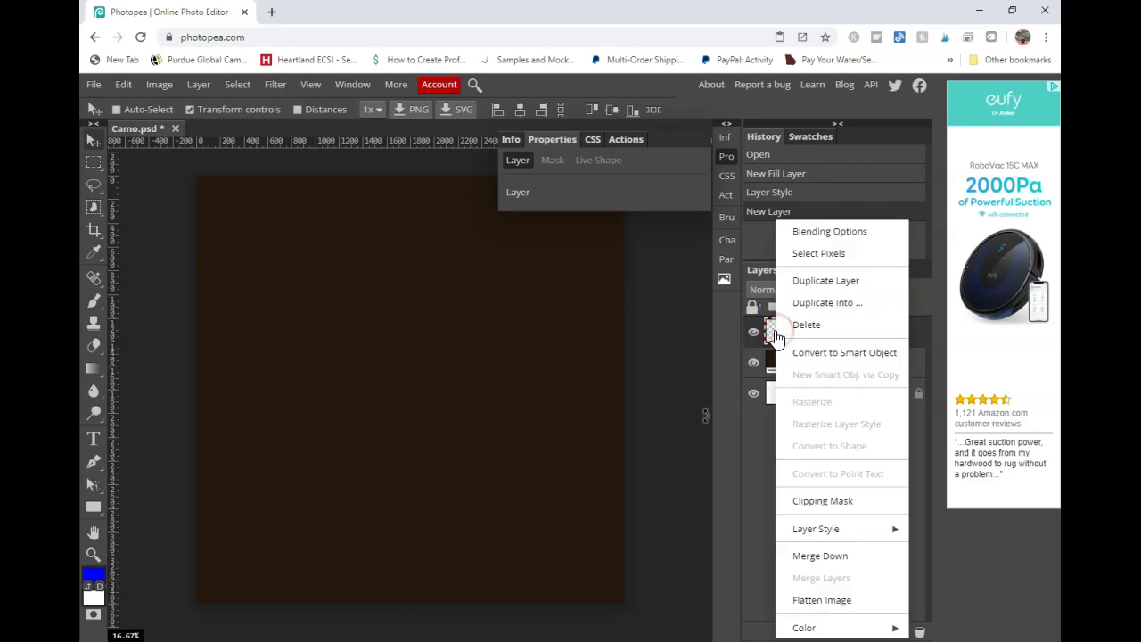
{"action": "left_click", "coordinate": [801, 359]}
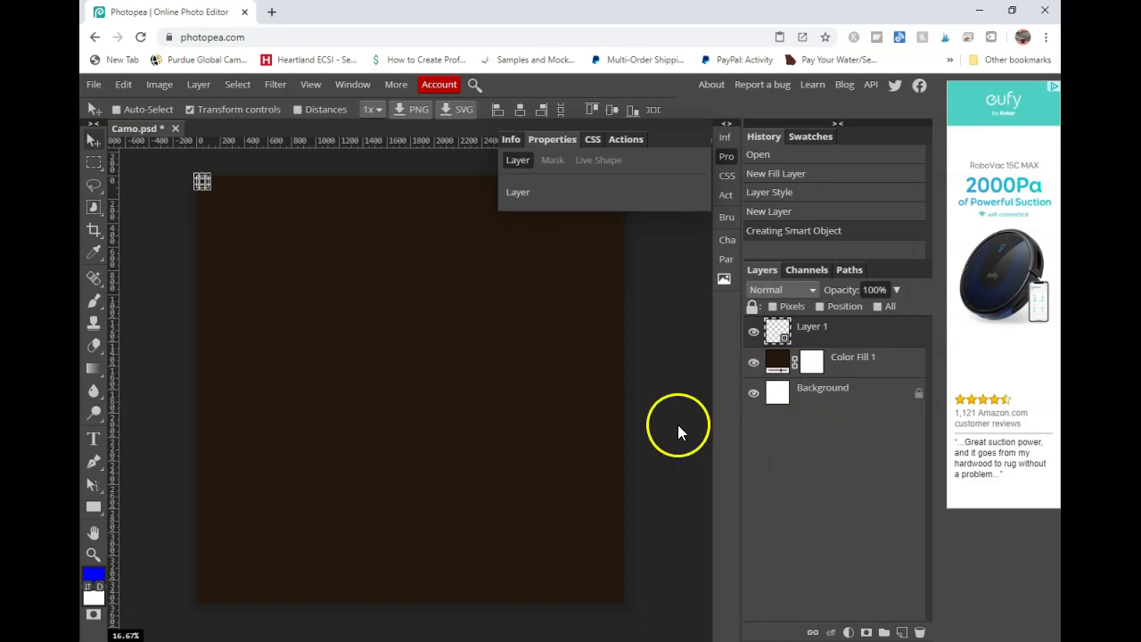
{"action": "left_click", "coordinate": [276, 84]}
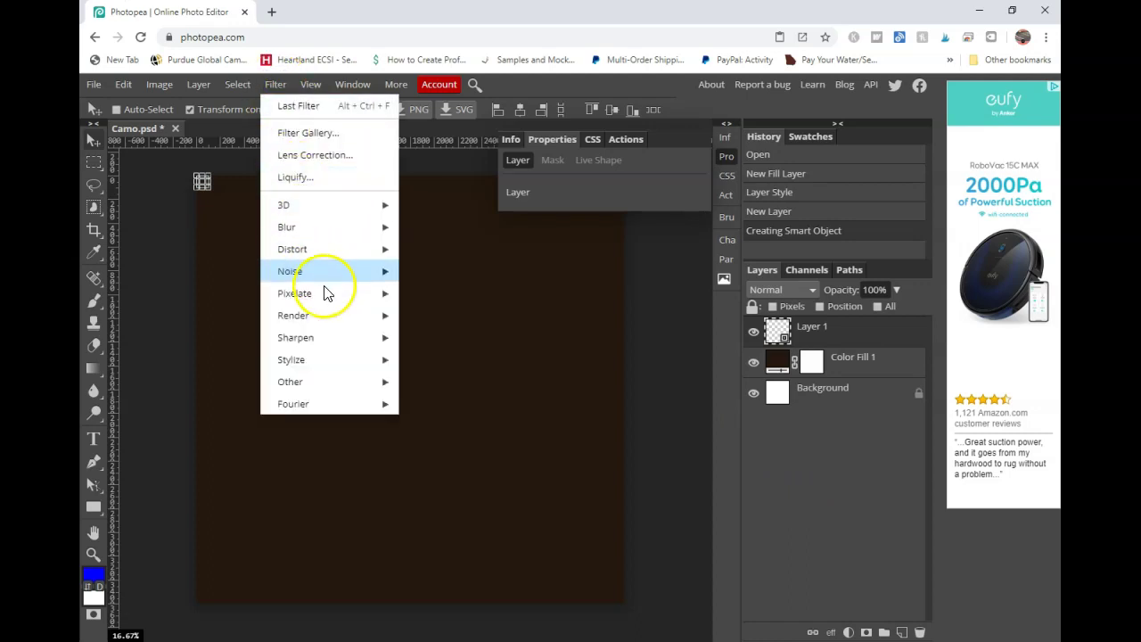
- Render Clouds onto Layer 1
{"action": "left_click", "coordinate": [340, 323]}
{"action": "left_click", "coordinate": [426, 317]}
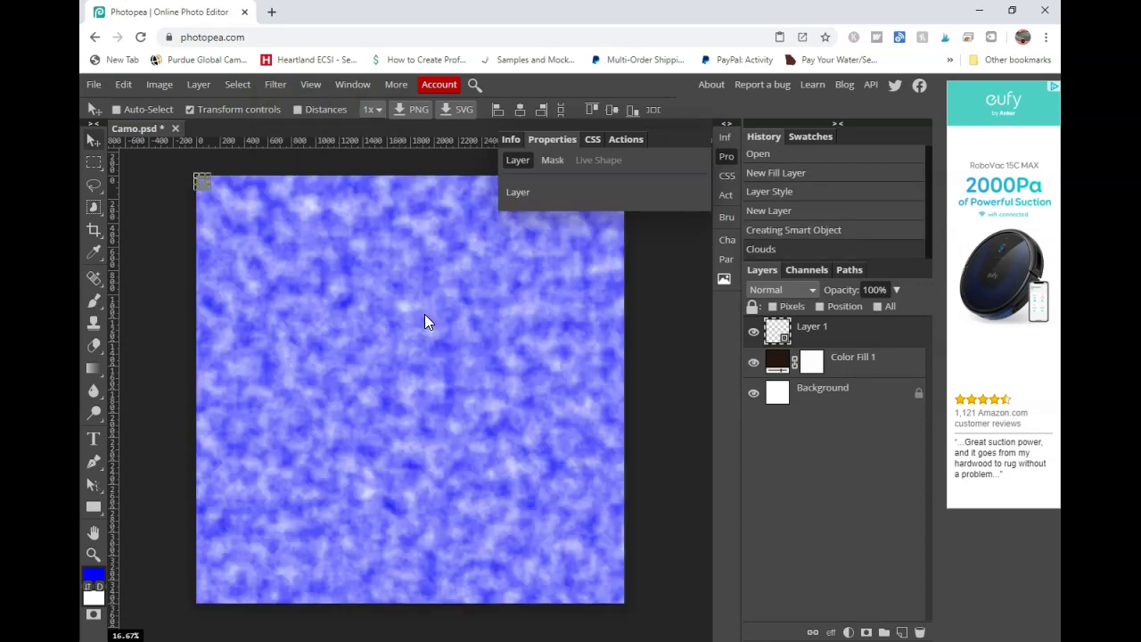
{"action": "left_click", "coordinate": [425, 321]}
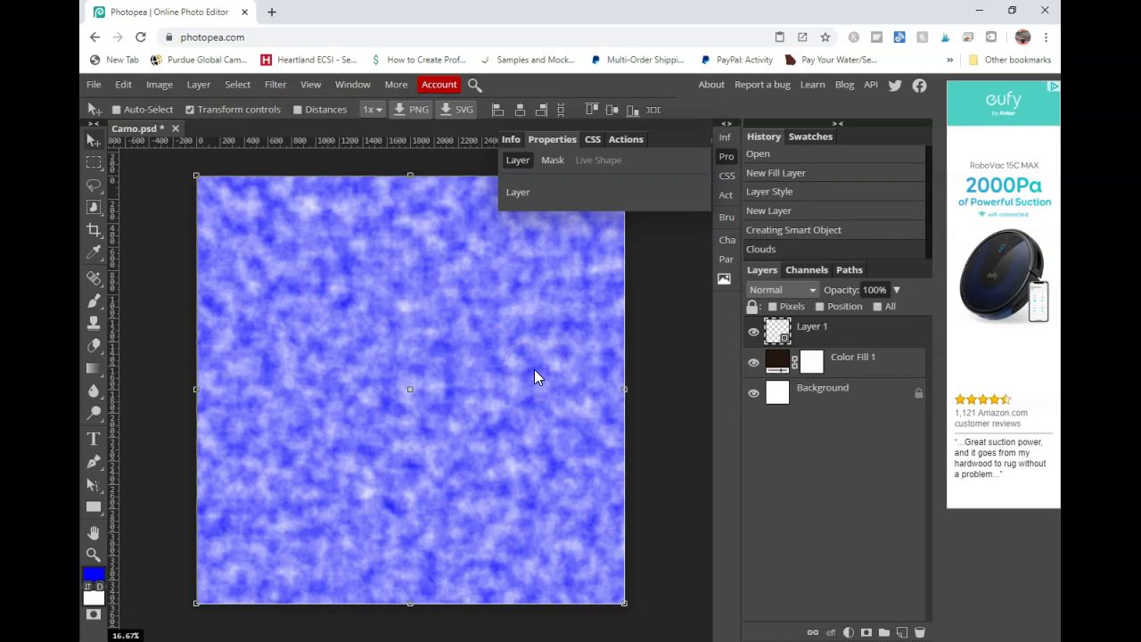
{"action": "left_click", "coordinate": [828, 339]}
{"action": "left_click", "coordinate": [485, 362]}
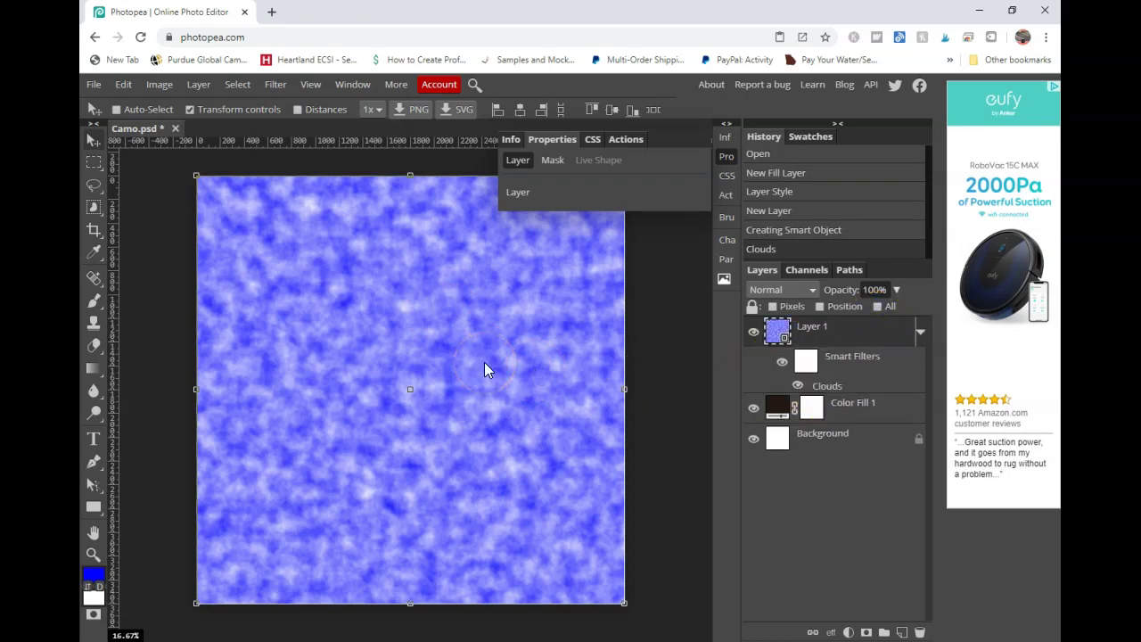
- Soften the clouds with a Gaussian Blur of 10 px radius
{"action": "left_click", "coordinate": [277, 84]}
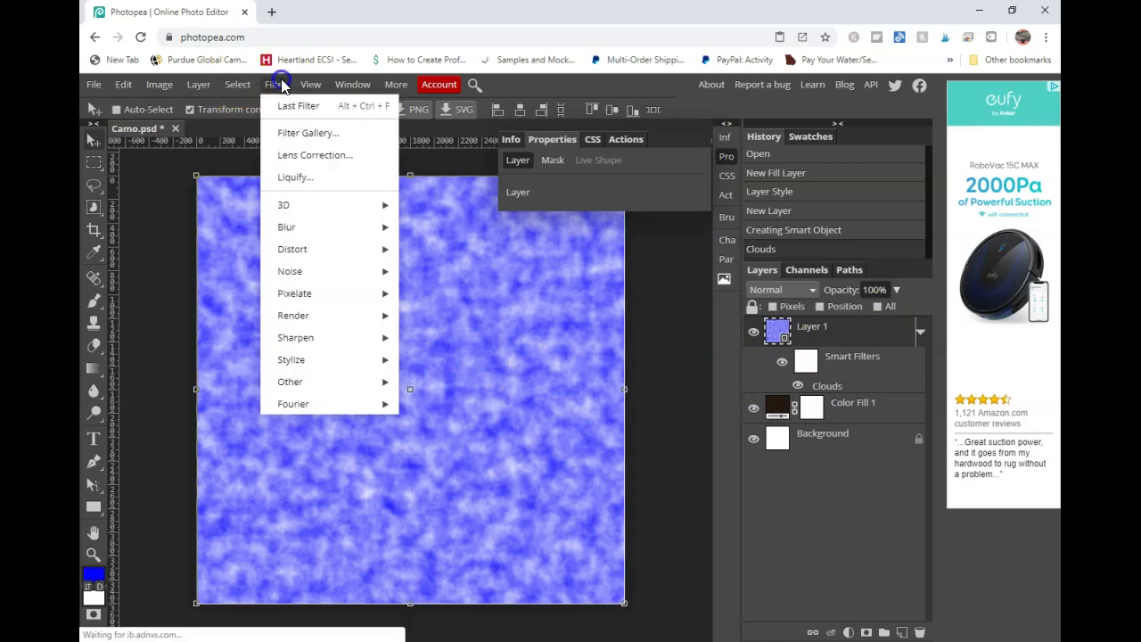
{"action": "mouse_move", "coordinate": [331, 235]}
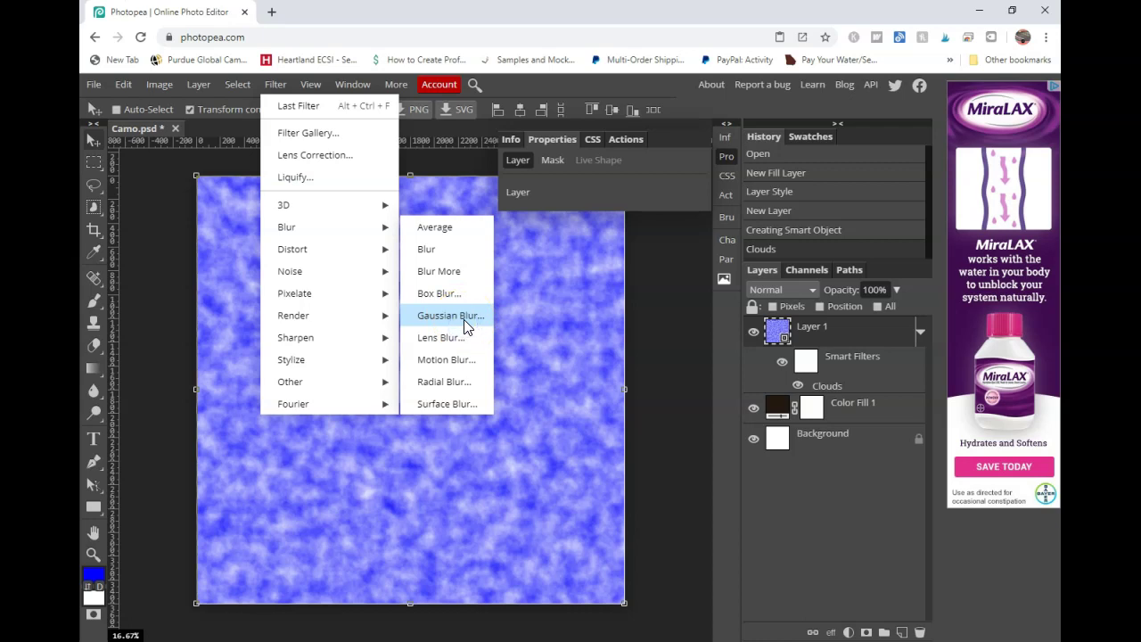
{"action": "left_click", "coordinate": [463, 323]}
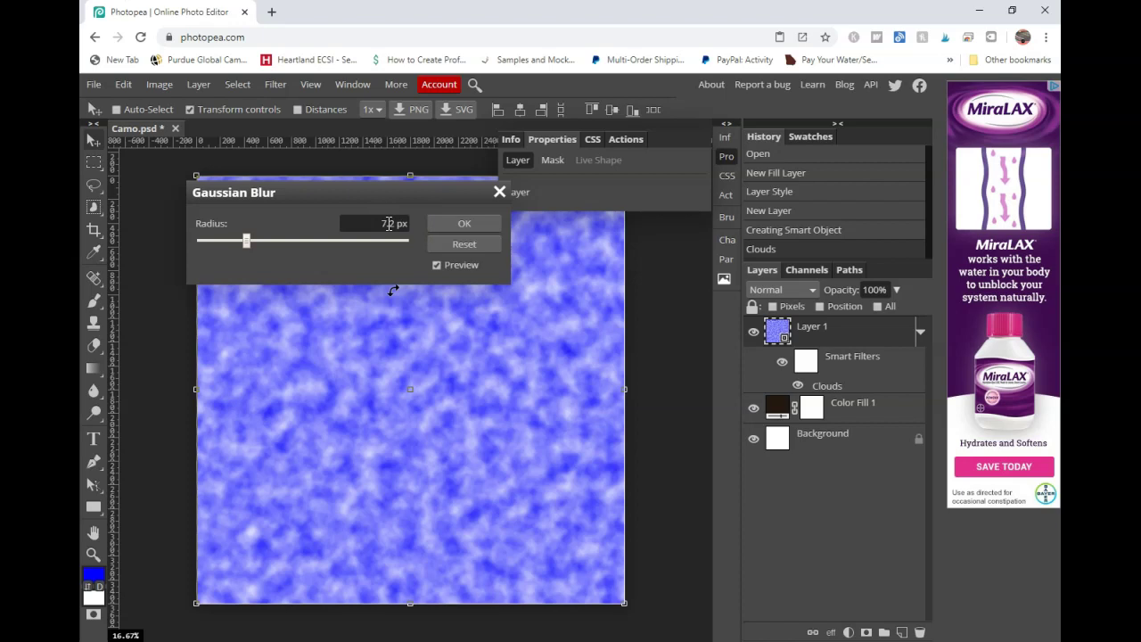
{"action": "double_click", "coordinate": [389, 224]}
{"action": "type", "text": "10"}
{"action": "left_click", "coordinate": [358, 204]}
{"action": "left_click", "coordinate": [466, 334]}
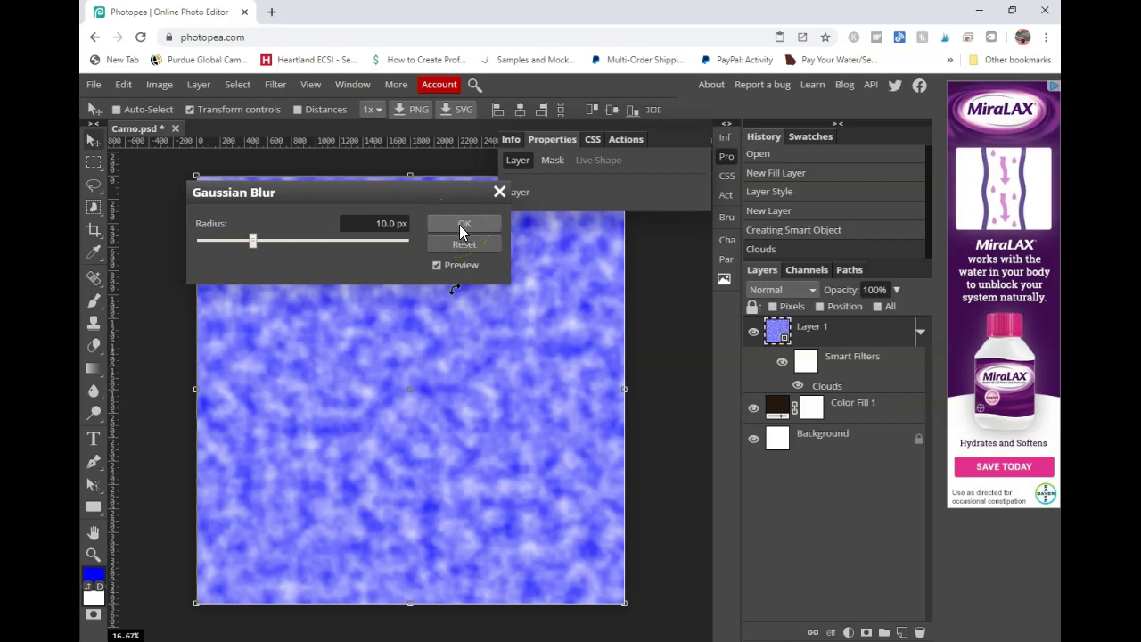
{"action": "left_click", "coordinate": [460, 225]}
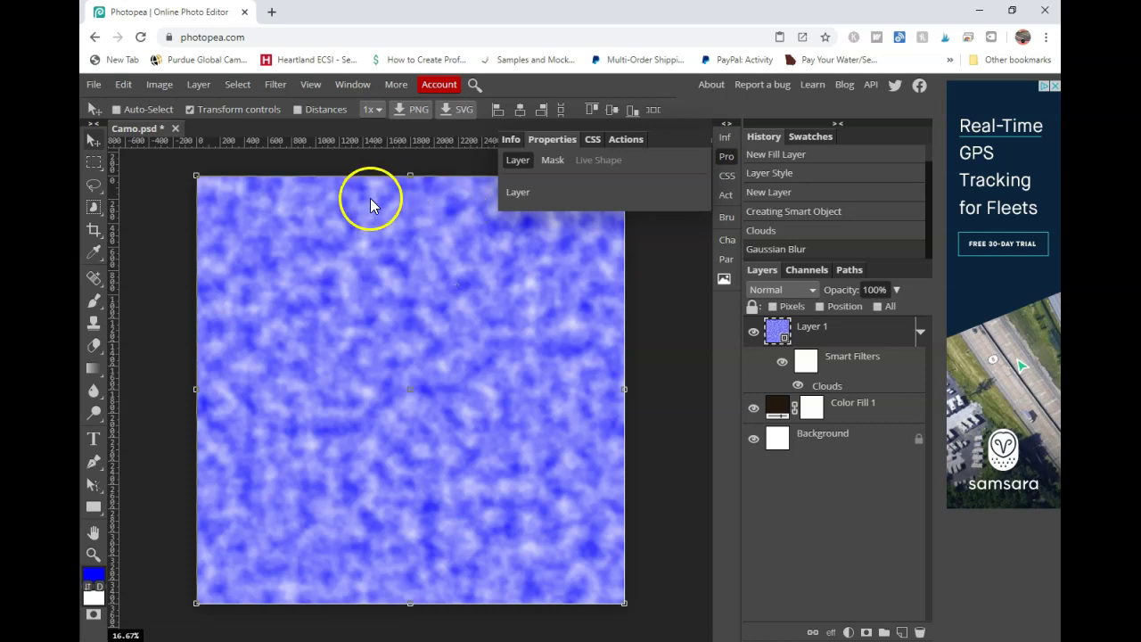
- Apply a Threshold to the clouds, trying levels around 90 and 156
{"action": "left_click", "coordinate": [157, 93]}
{"action": "mouse_move", "coordinate": [162, 102]}
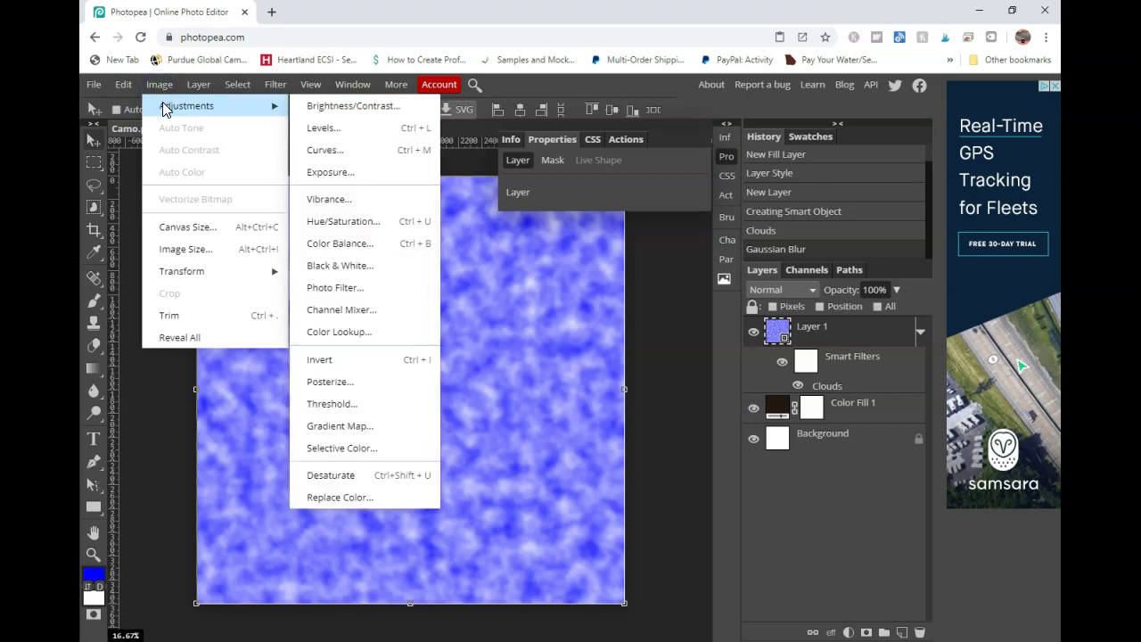
{"action": "left_click", "coordinate": [330, 404]}
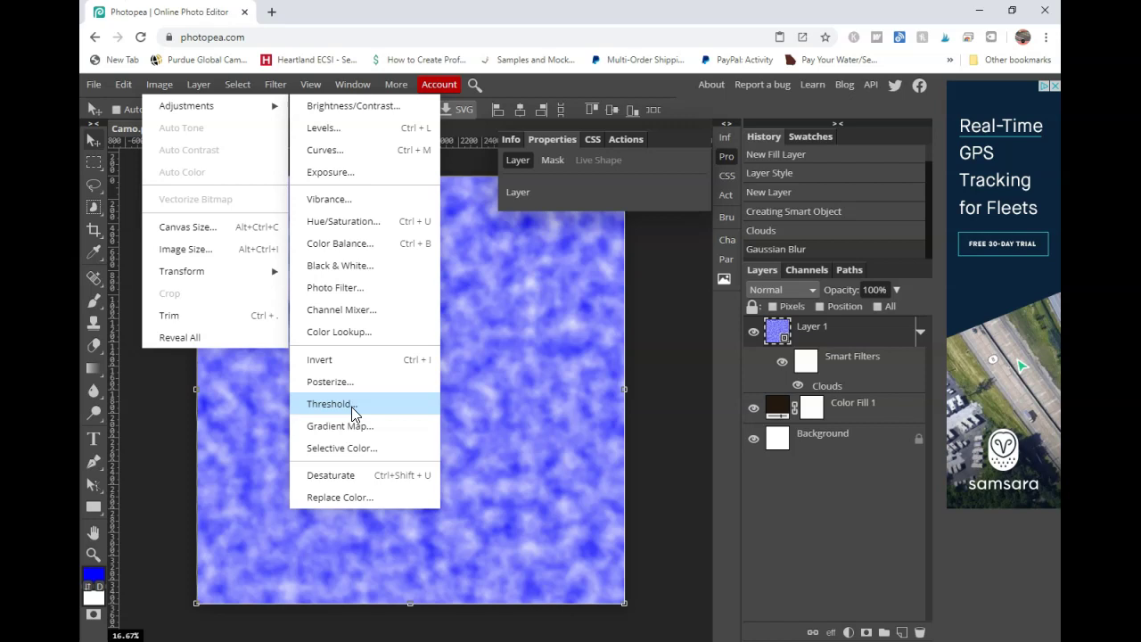
{"action": "left_click", "coordinate": [301, 308]}
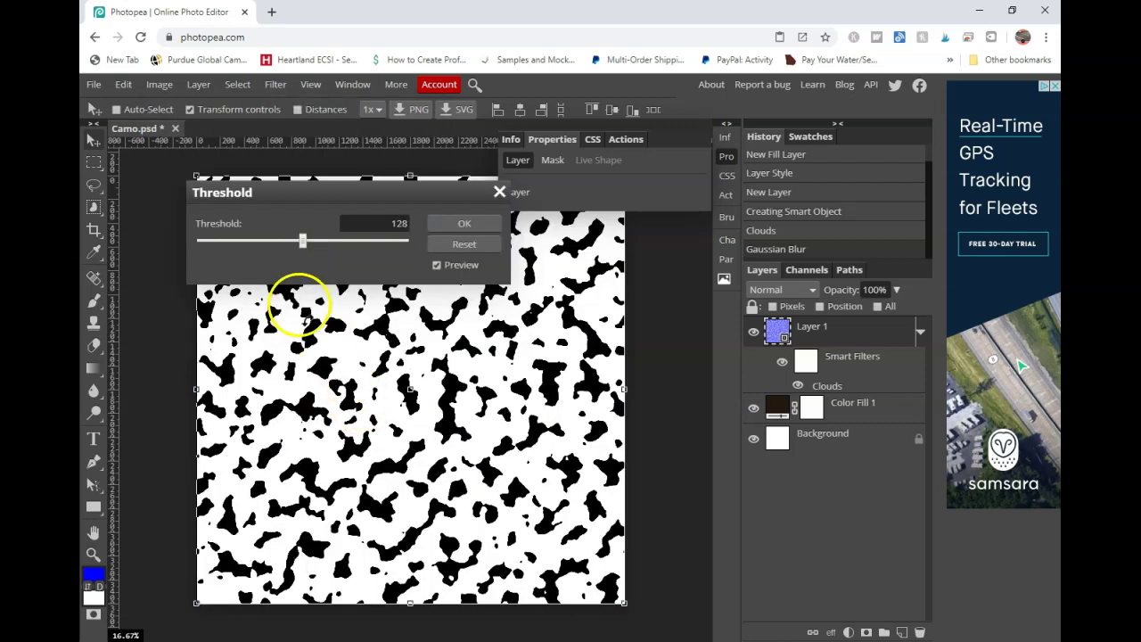
{"action": "left_click", "coordinate": [273, 241]}
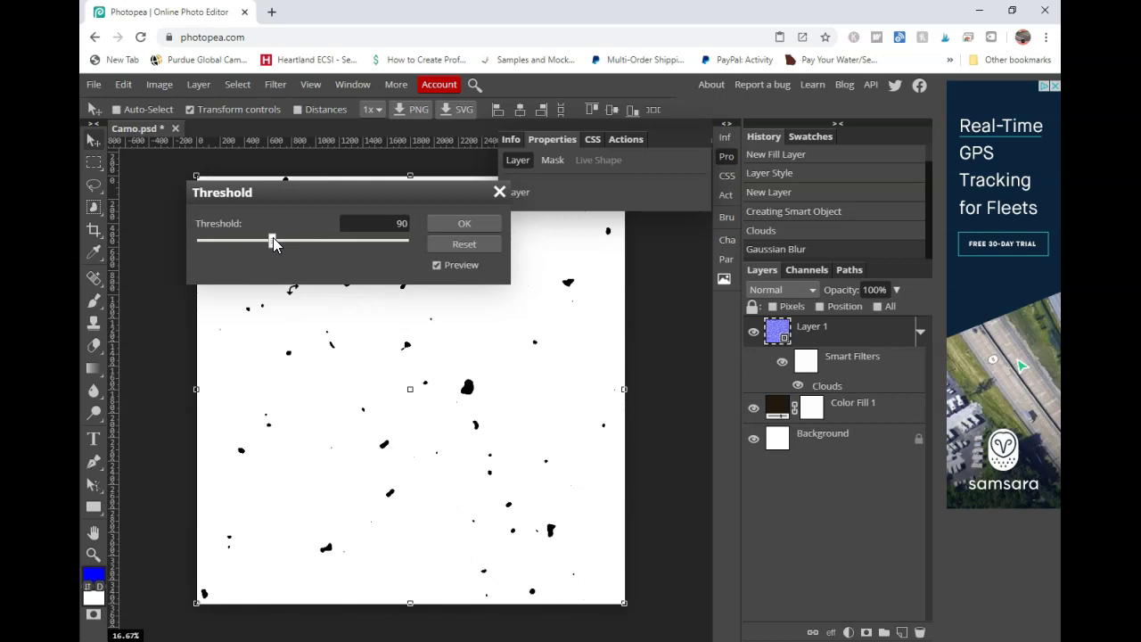
{"action": "left_click", "coordinate": [333, 241]}
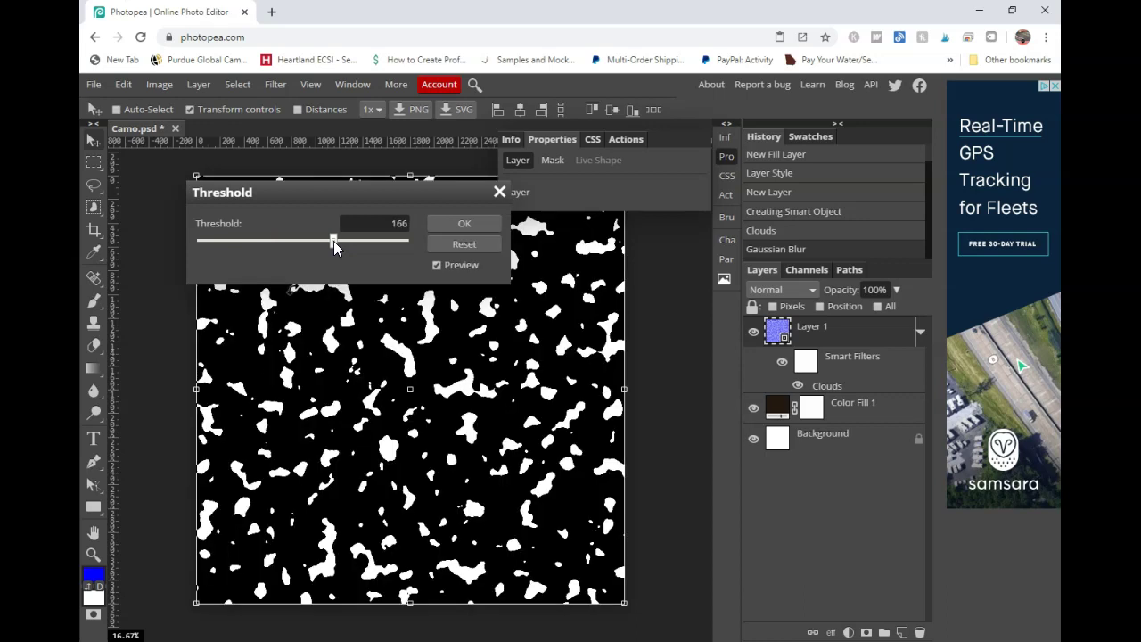
- Settle on a threshold level of 141 and confirm it
{"action": "double_click", "coordinate": [399, 224]}
{"action": "type", "text": "14"}
{"action": "type", "text": "0"}
{"action": "left_click_drag", "start_coordinate": [406, 258], "coordinate": [383, 238]}
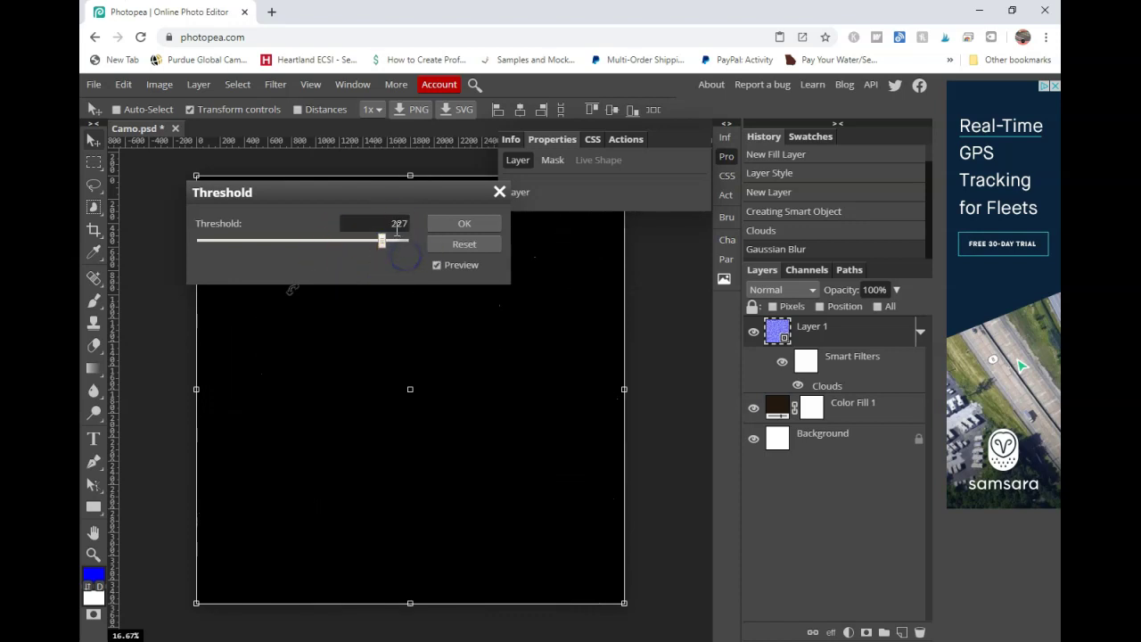
{"action": "left_click", "coordinate": [397, 222]}
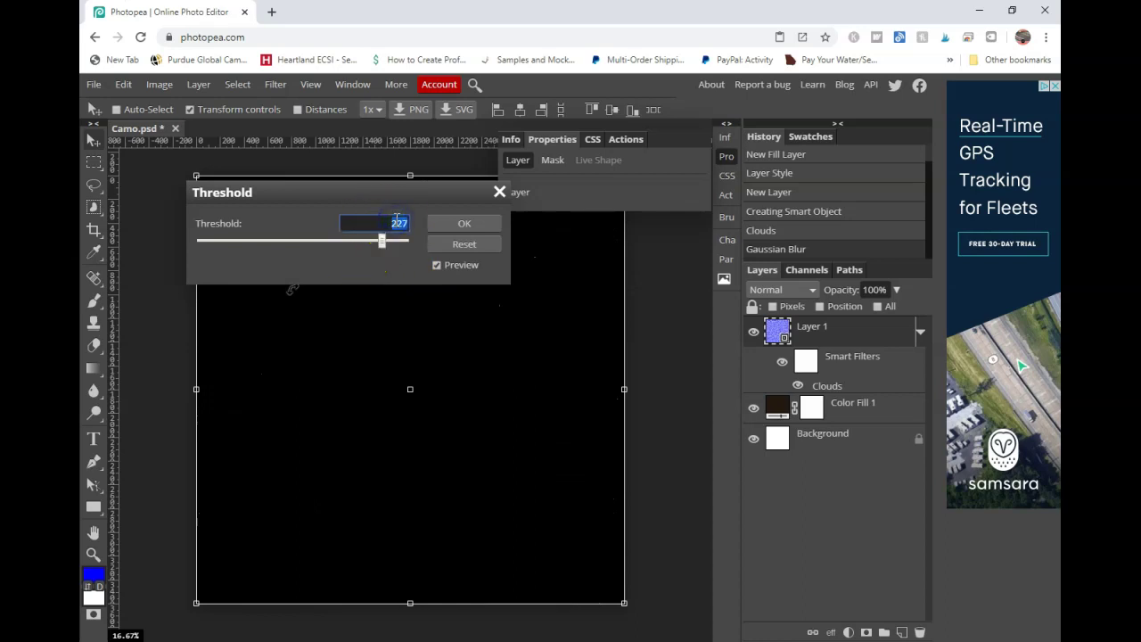
{"action": "type", "text": "151"}
{"action": "left_click", "coordinate": [400, 268]}
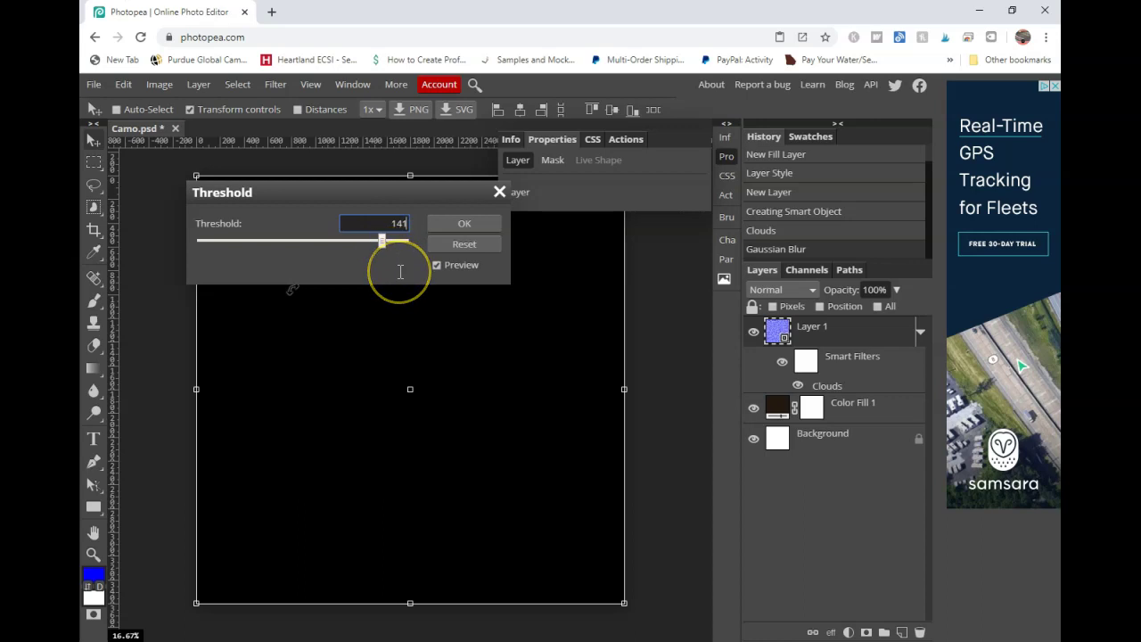
{"action": "left_click", "coordinate": [399, 274]}
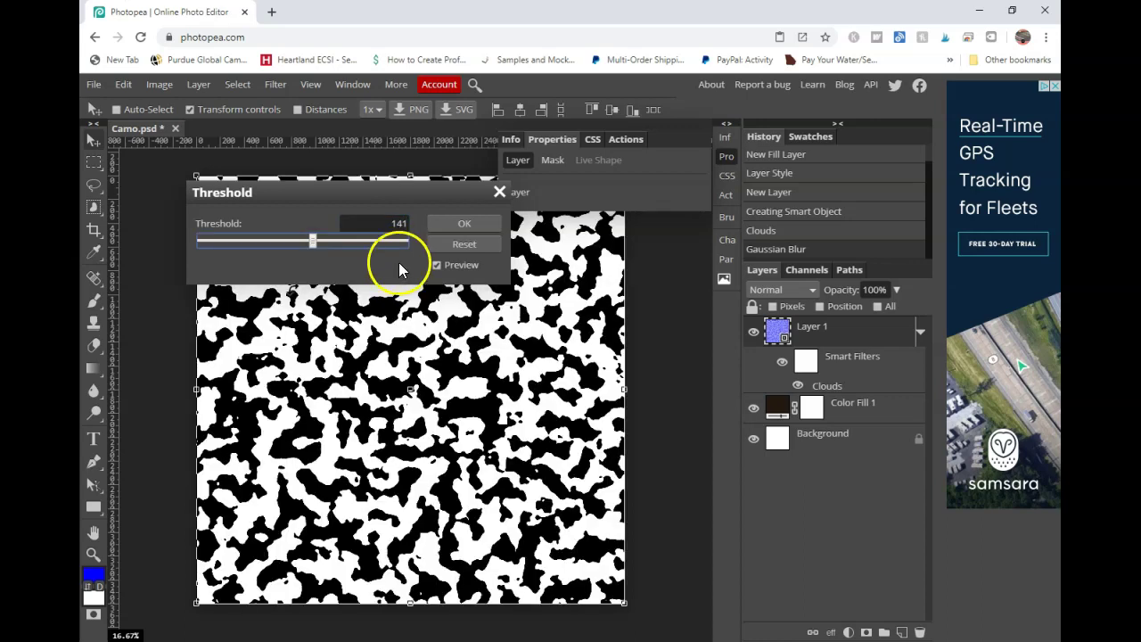
{"action": "left_click", "coordinate": [464, 223]}
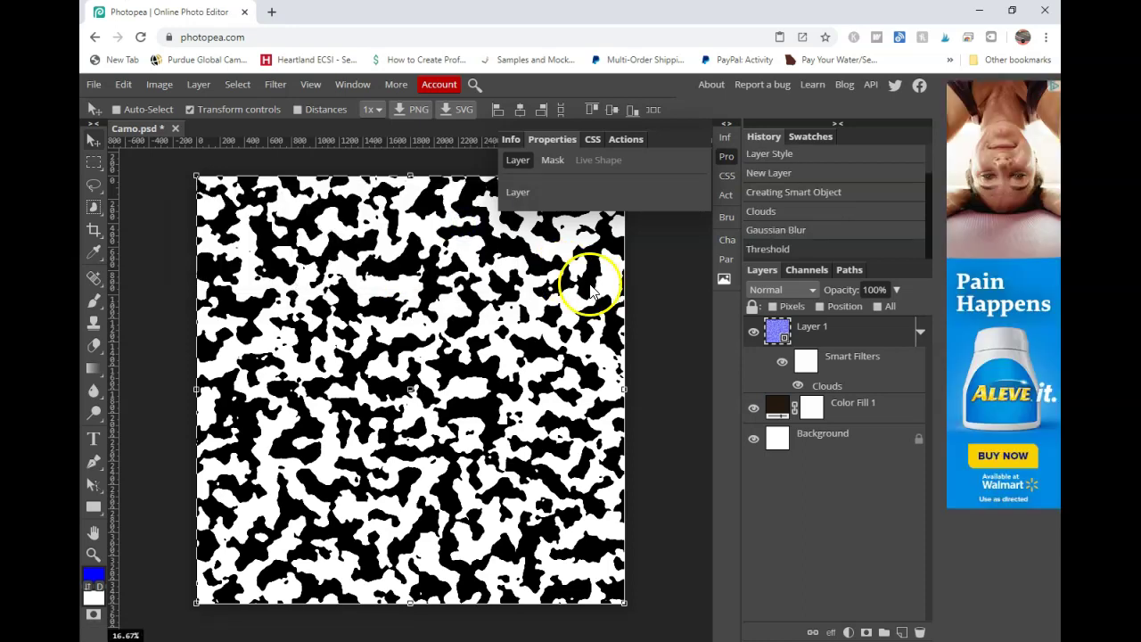
- In Layer 1's Blending Options, move the black Blend If slider from 0 to 1
{"action": "left_click_drag", "start_coordinate": [781, 412], "coordinate": [778, 332]}
{"action": "right_click", "coordinate": [777, 332]}
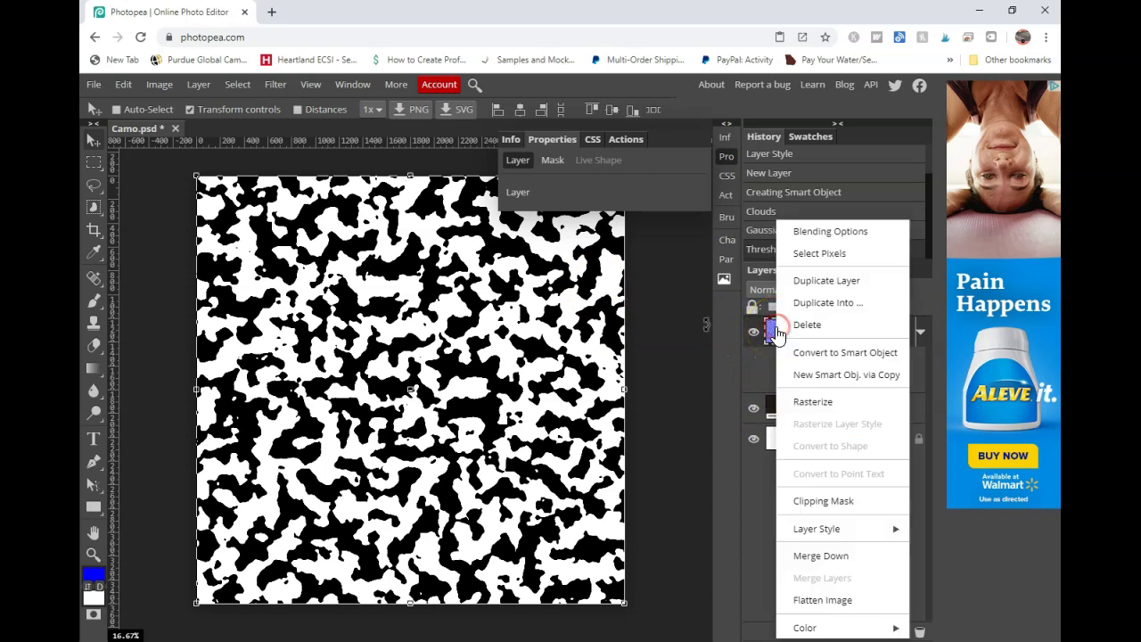
{"action": "left_click", "coordinate": [795, 230]}
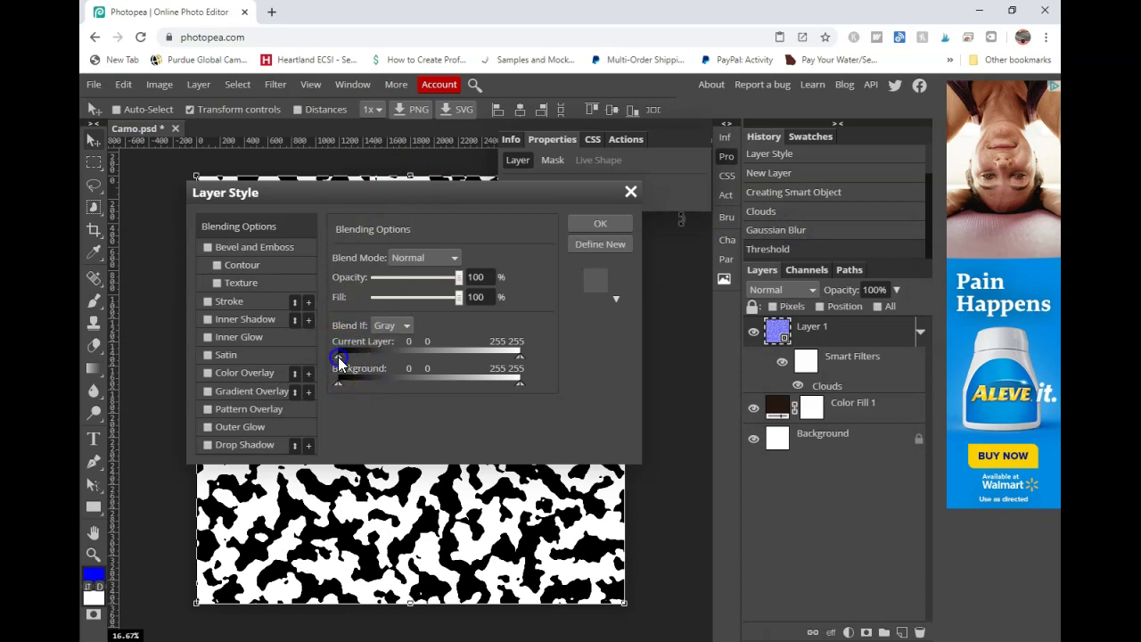
{"action": "left_click_drag", "start_coordinate": [338, 357], "coordinate": [338, 357]}
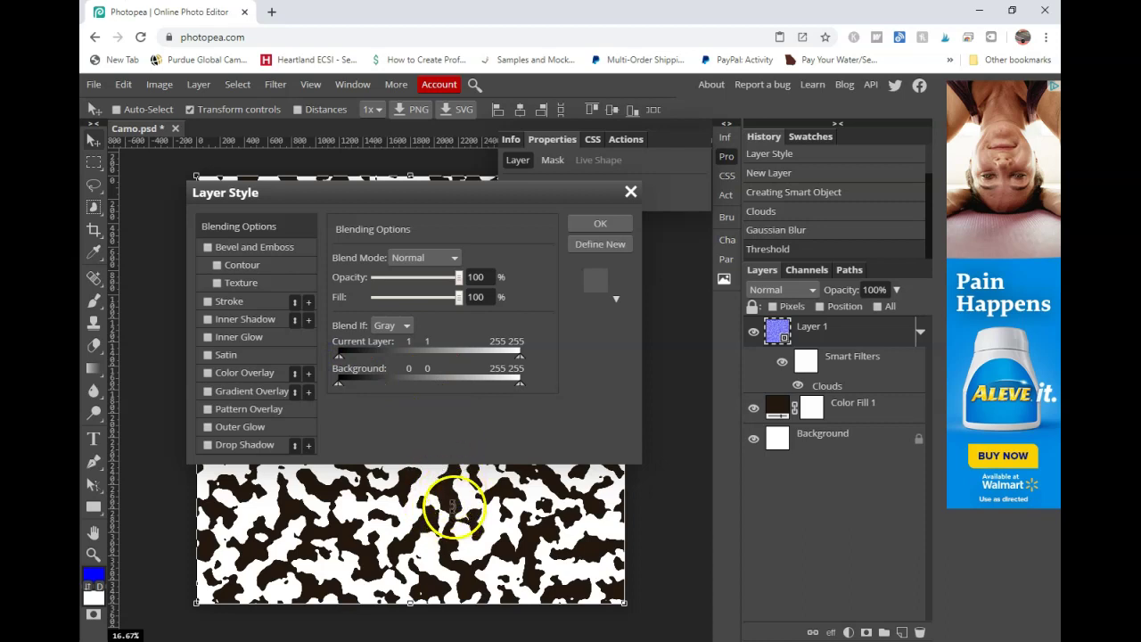
{"action": "left_click", "coordinate": [607, 221]}
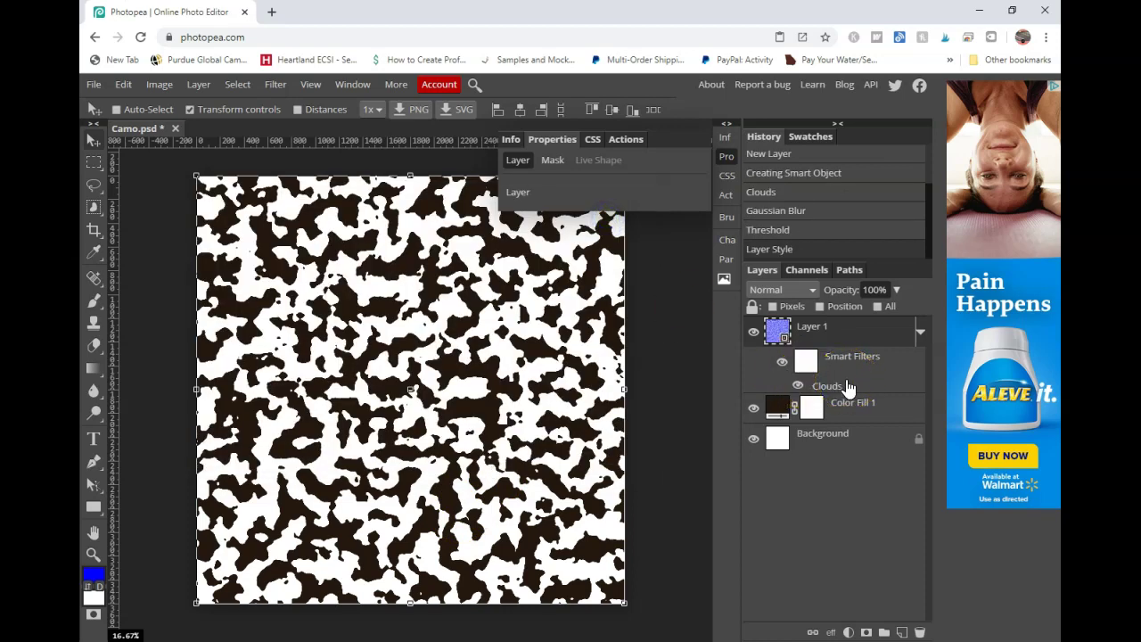
- Expand Layer 1's smart filters: Clouds, Gaussian Blur and Threshold
{"action": "left_click", "coordinate": [856, 331]}
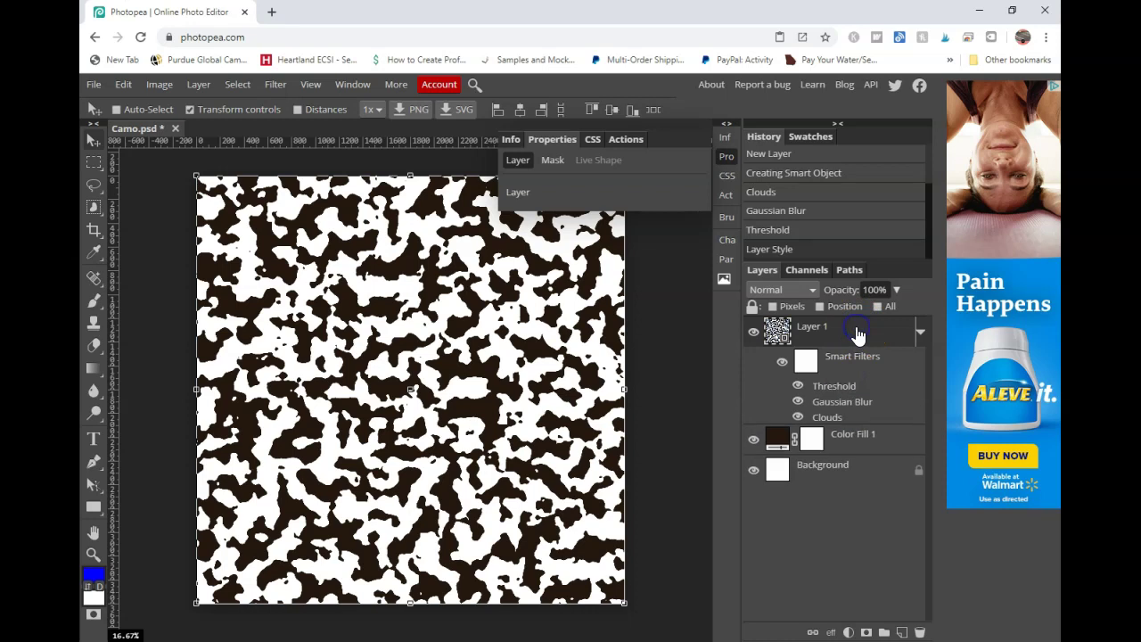
{"action": "left_click", "coordinate": [668, 319]}
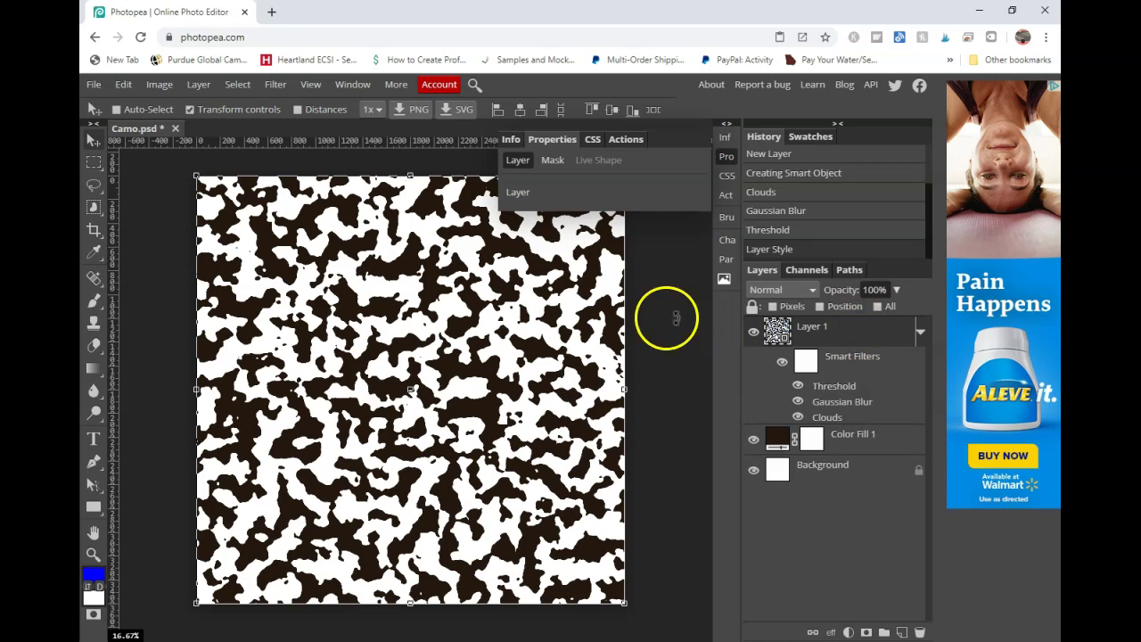
{"action": "left_click", "coordinate": [521, 329]}
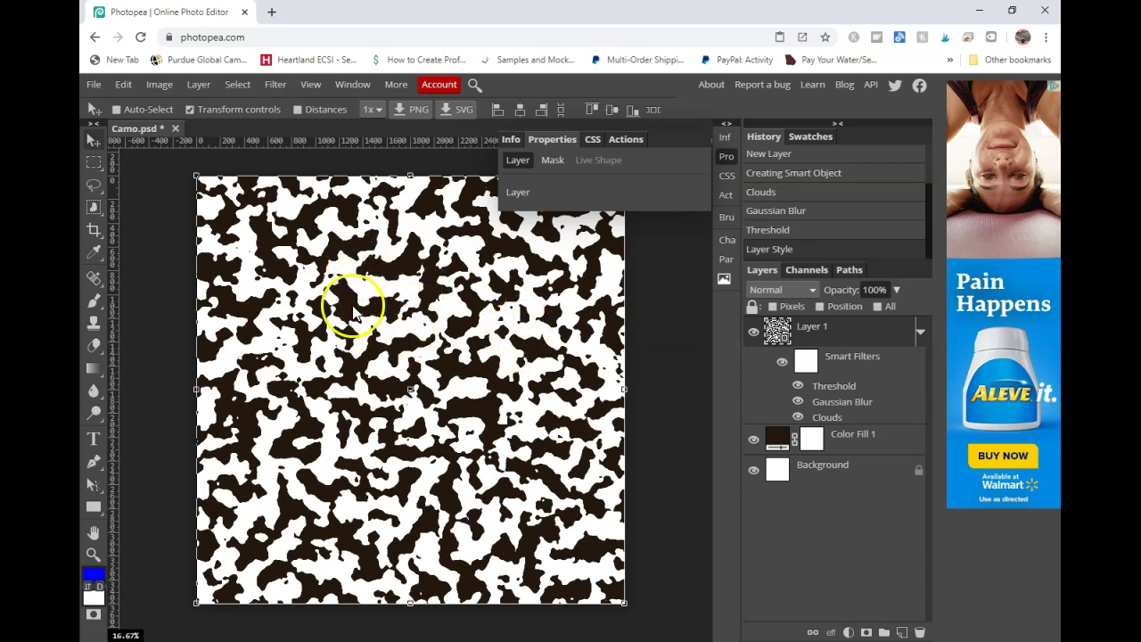
- Apply Hue/Saturation to Layer 1 with Colorize on and hue 110
{"action": "left_click", "coordinate": [160, 86]}
{"action": "mouse_move", "coordinate": [176, 105]}
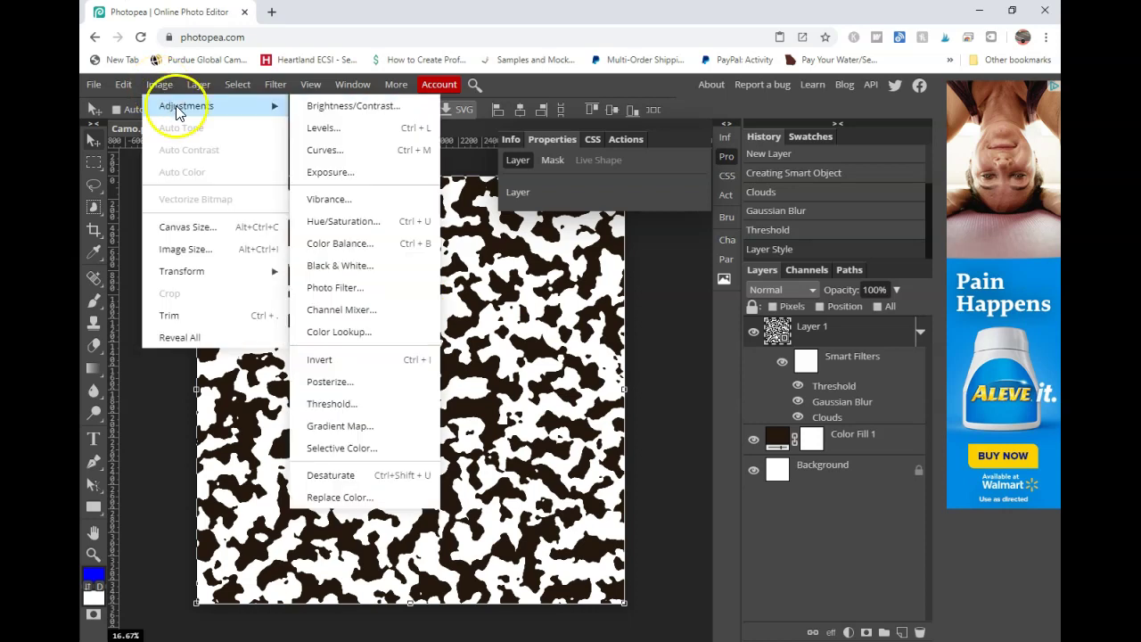
{"action": "left_click", "coordinate": [327, 229]}
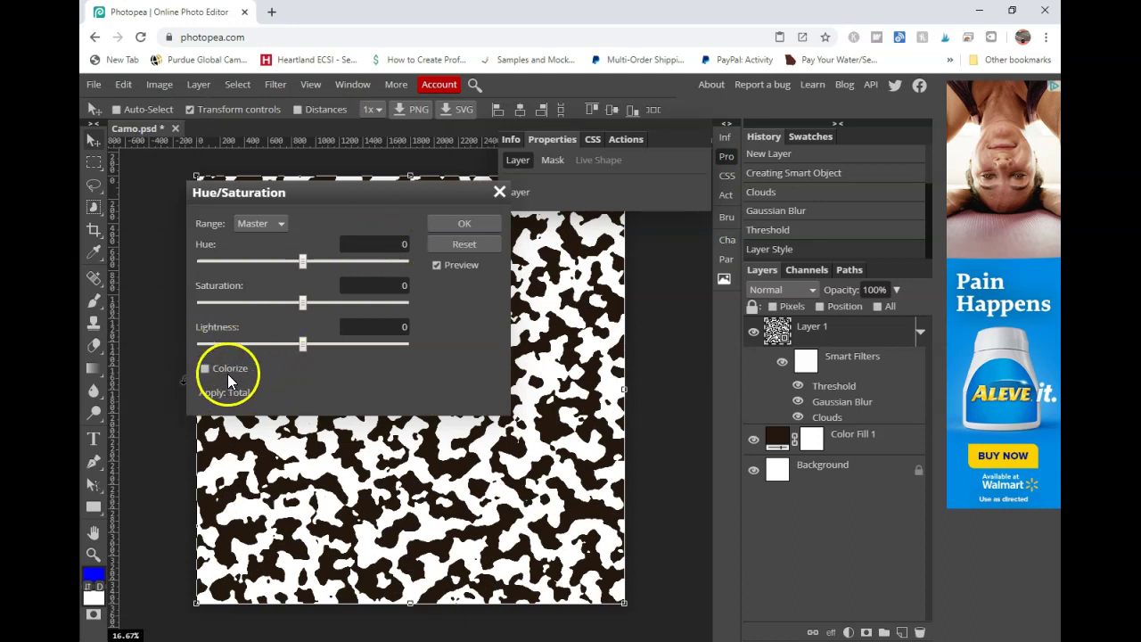
{"action": "left_click", "coordinate": [310, 378]}
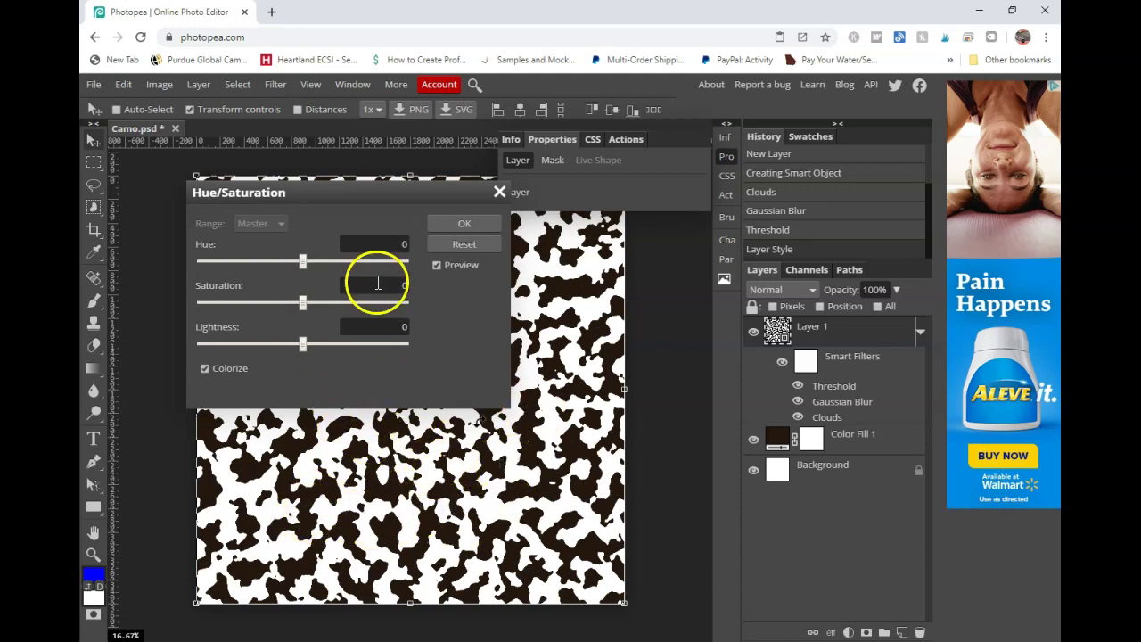
{"action": "double_click", "coordinate": [403, 243]}
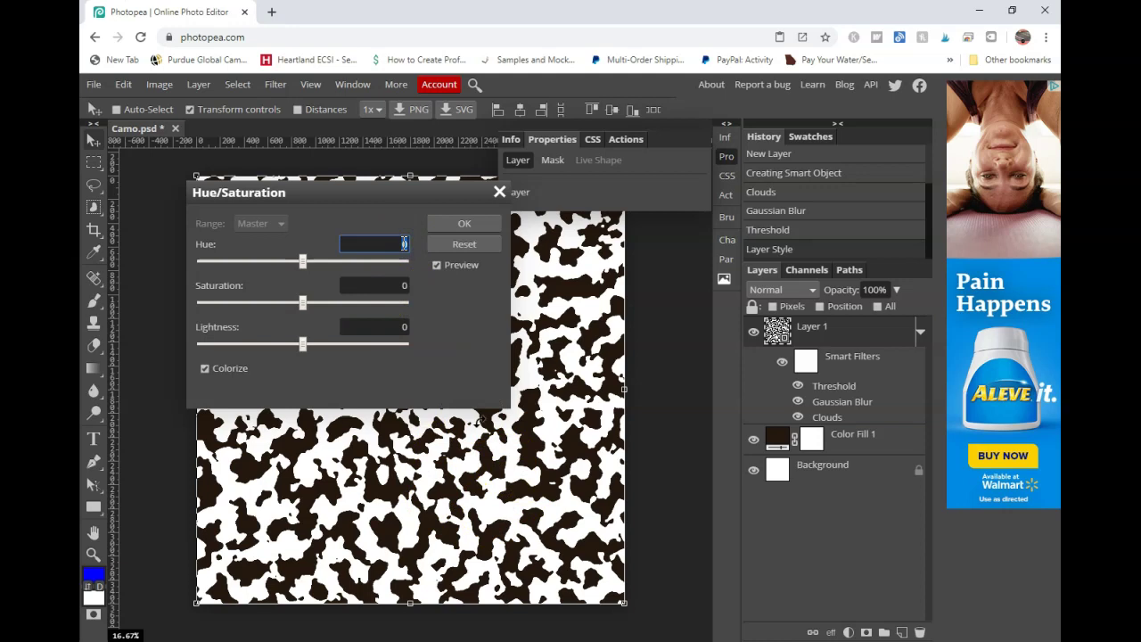
{"action": "type", "text": "110"}
- Set saturation 58 and lightness -87, then confirm the dark green colorize
{"action": "left_click", "coordinate": [404, 328]}
{"action": "left_click", "coordinate": [404, 329]}
{"action": "left_click", "coordinate": [405, 283]}
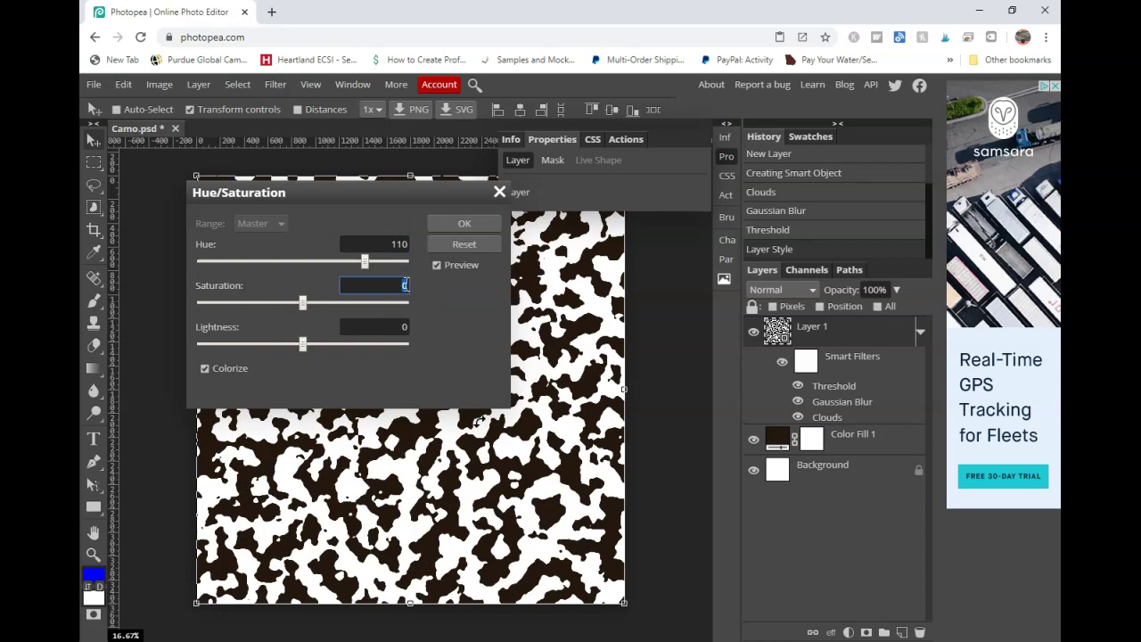
{"action": "type", "text": "58"}
{"action": "left_click", "coordinate": [406, 326]}
{"action": "left_click", "coordinate": [406, 327]}
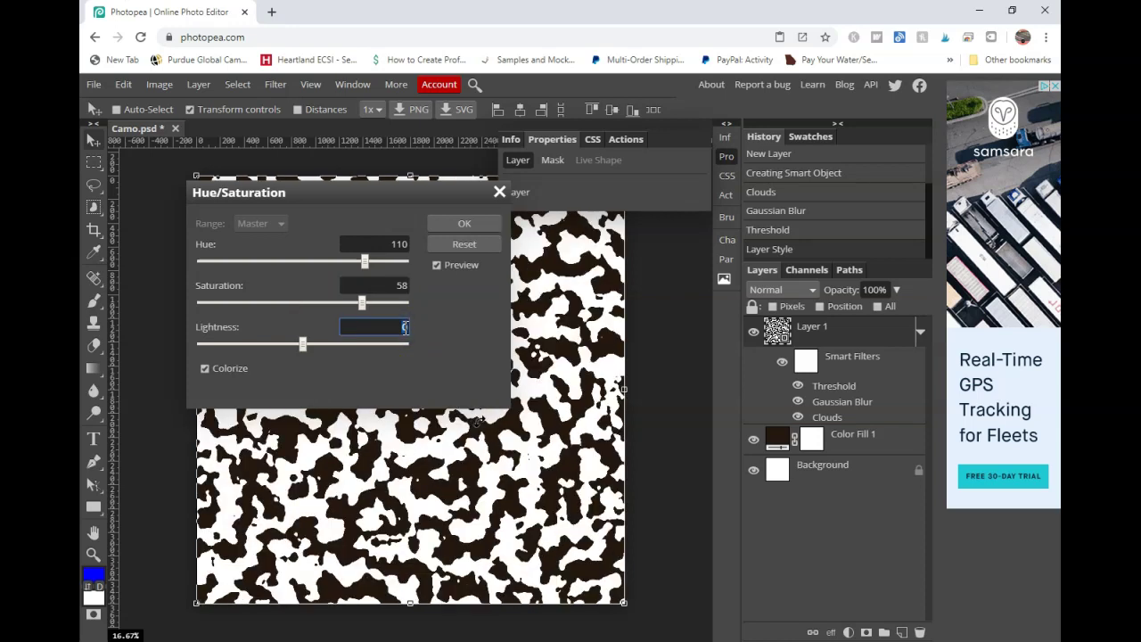
{"action": "type", "text": "-87"}
{"action": "left_click", "coordinate": [446, 314]}
{"action": "key", "text": "Return"}
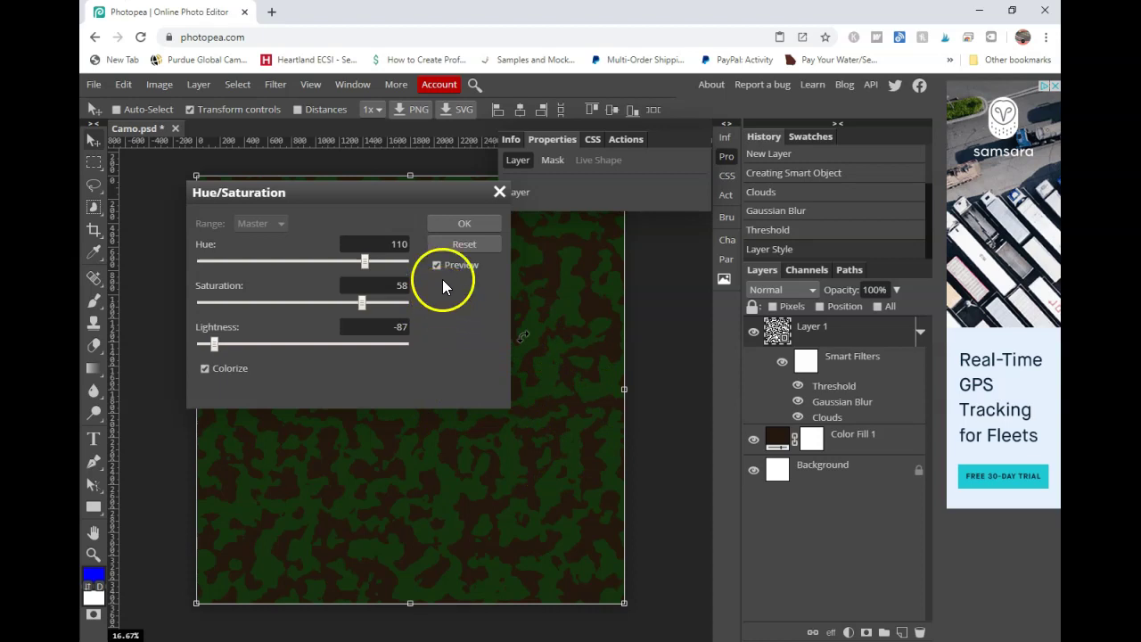
{"action": "left_click", "coordinate": [452, 224]}
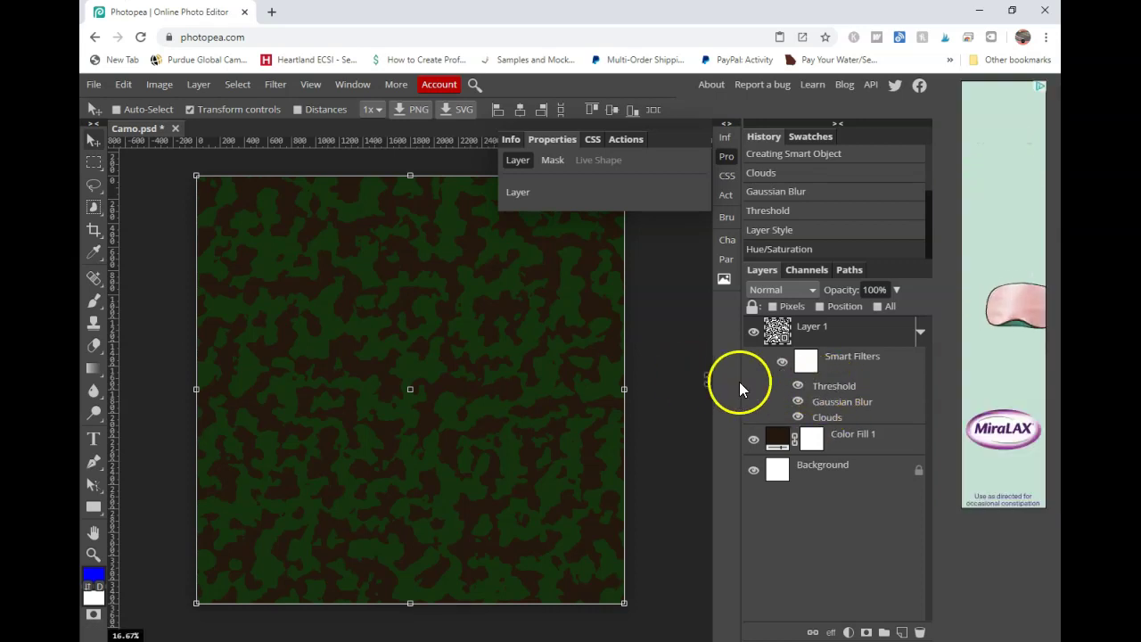
- Duplicate Layer 1 to make a Layer 1 copy above it
{"action": "left_click", "coordinate": [827, 330]}
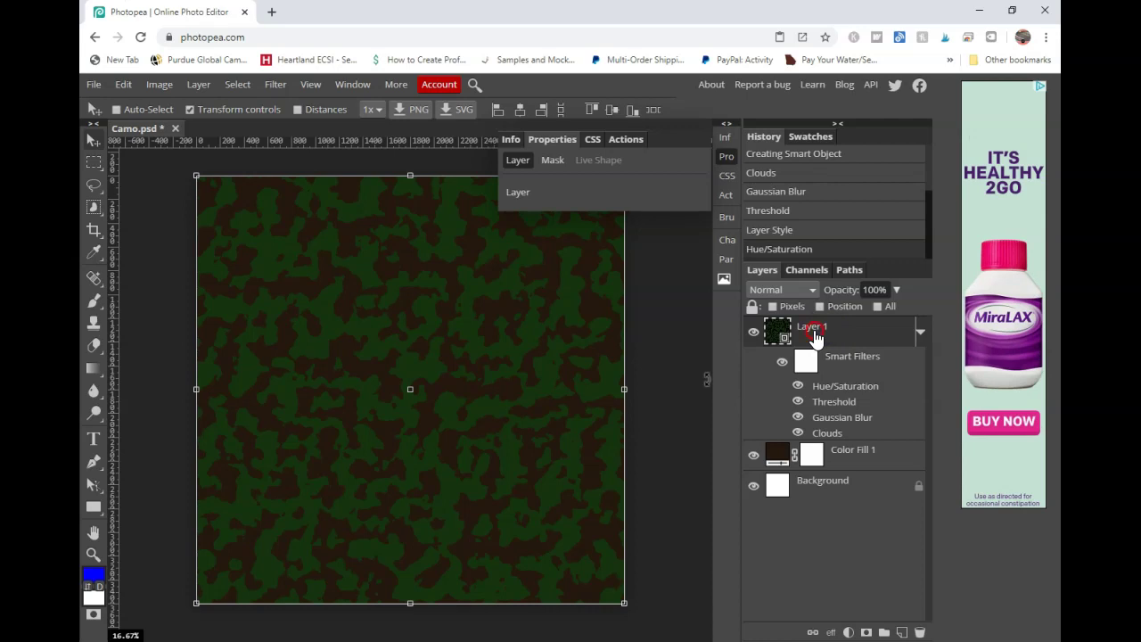
{"action": "right_click", "coordinate": [815, 330]}
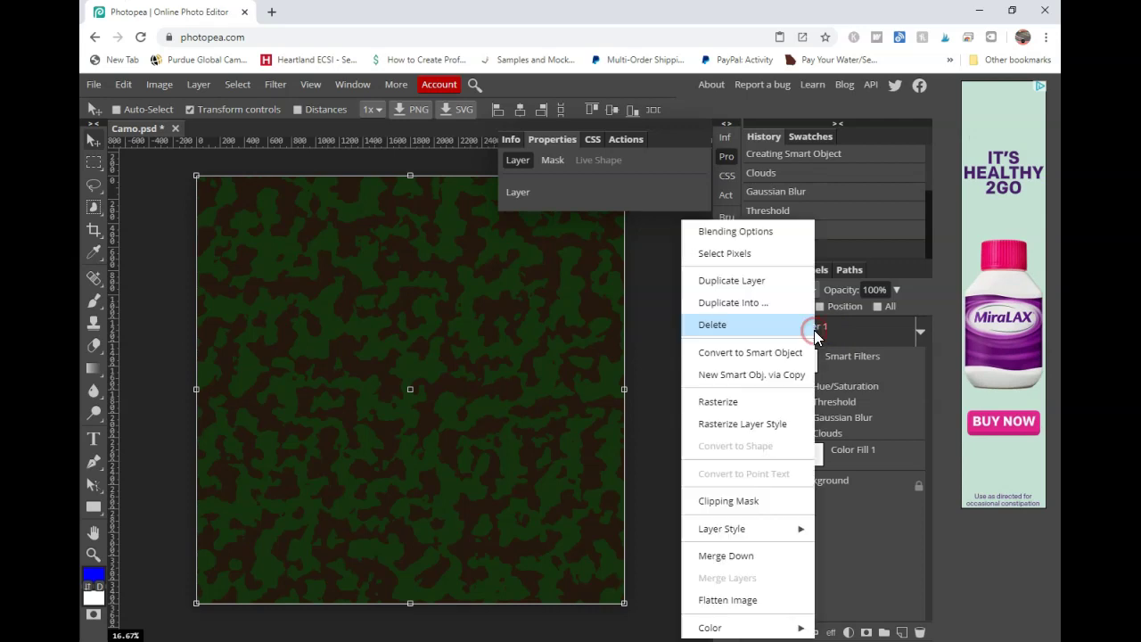
{"action": "left_click", "coordinate": [763, 282]}
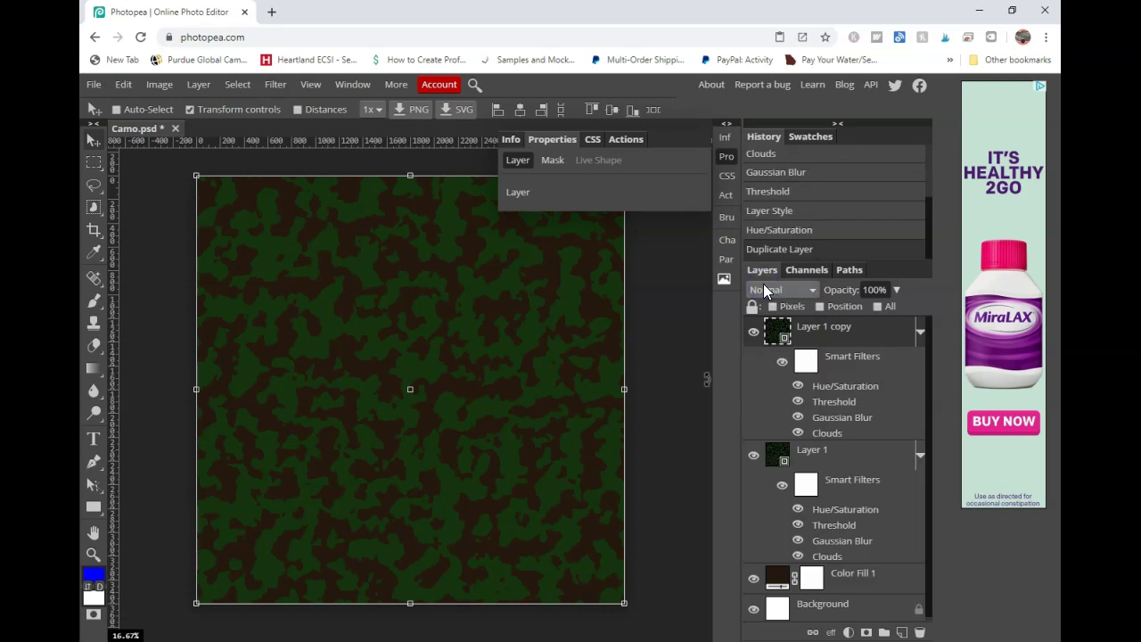
{"action": "left_click_drag", "start_coordinate": [764, 348], "coordinate": [769, 413]}
- Change the Layer 1 copy's Threshold smart filter level to 153
{"action": "left_click", "coordinate": [798, 403]}
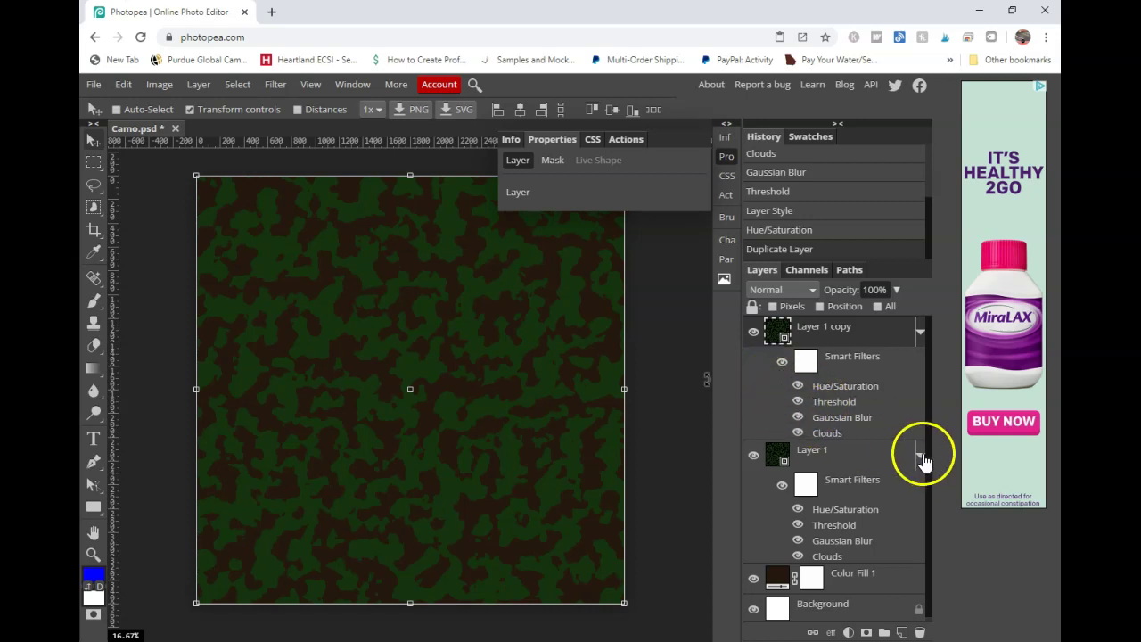
{"action": "left_click", "coordinate": [920, 455]}
{"action": "left_click", "coordinate": [841, 403]}
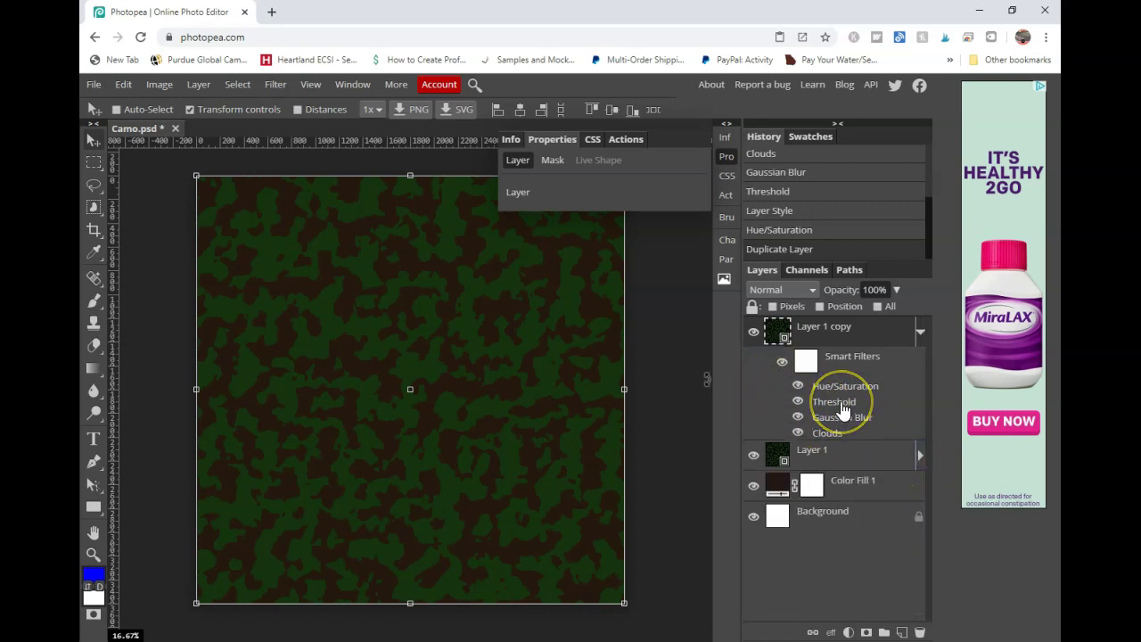
{"action": "left_click", "coordinate": [843, 408]}
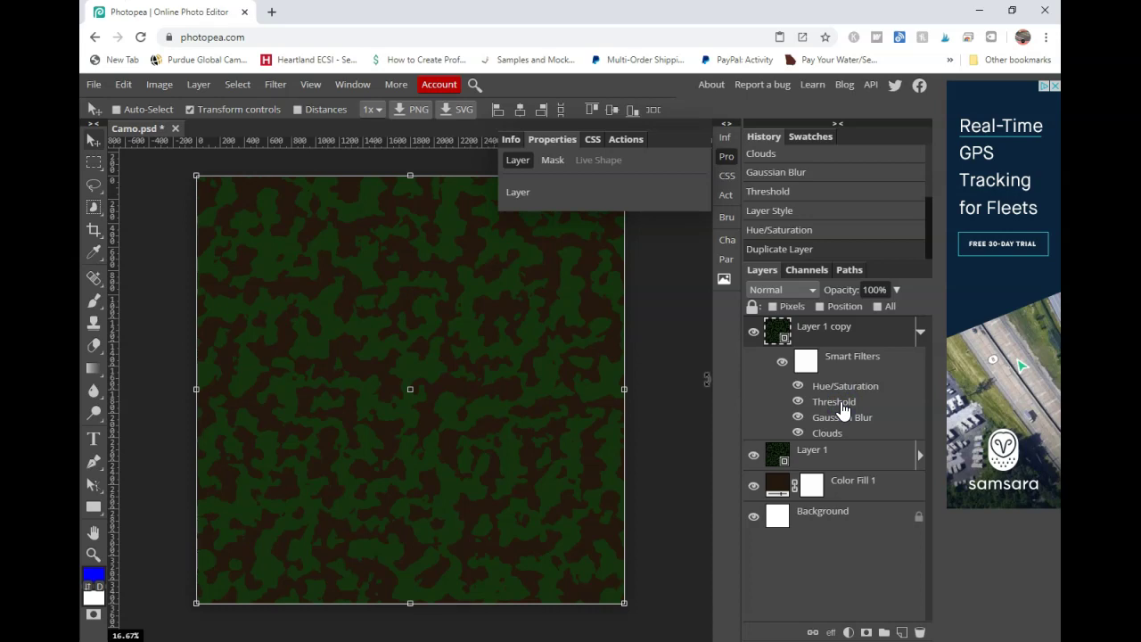
{"action": "double_click", "coordinate": [838, 402]}
{"action": "double_click", "coordinate": [402, 223]}
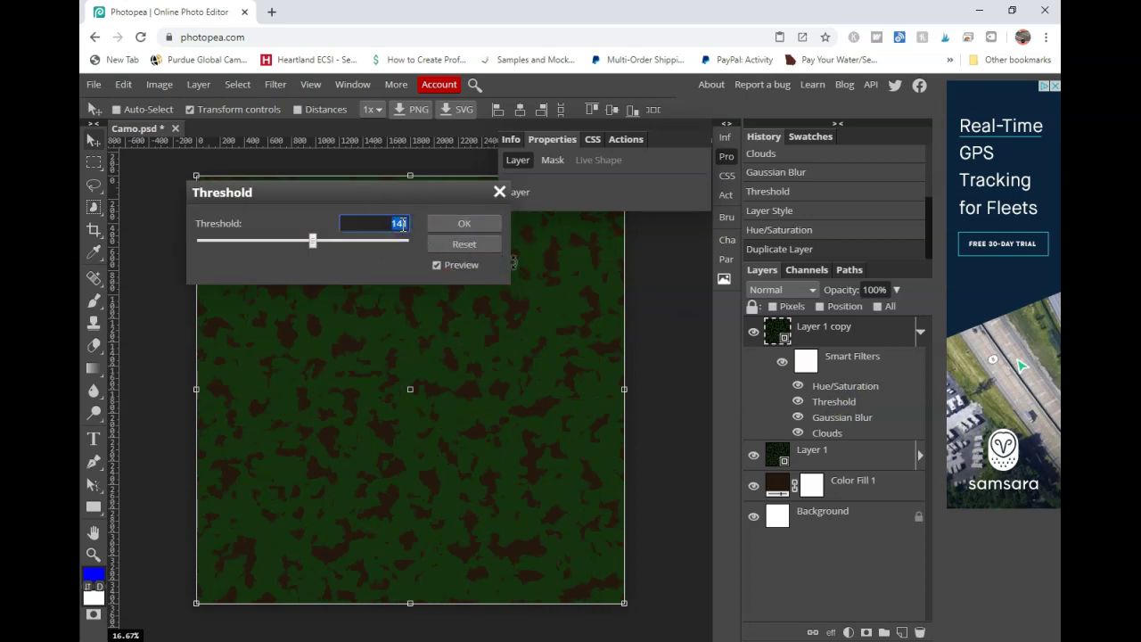
{"action": "type", "text": "153"}
{"action": "left_click", "coordinate": [389, 257]}
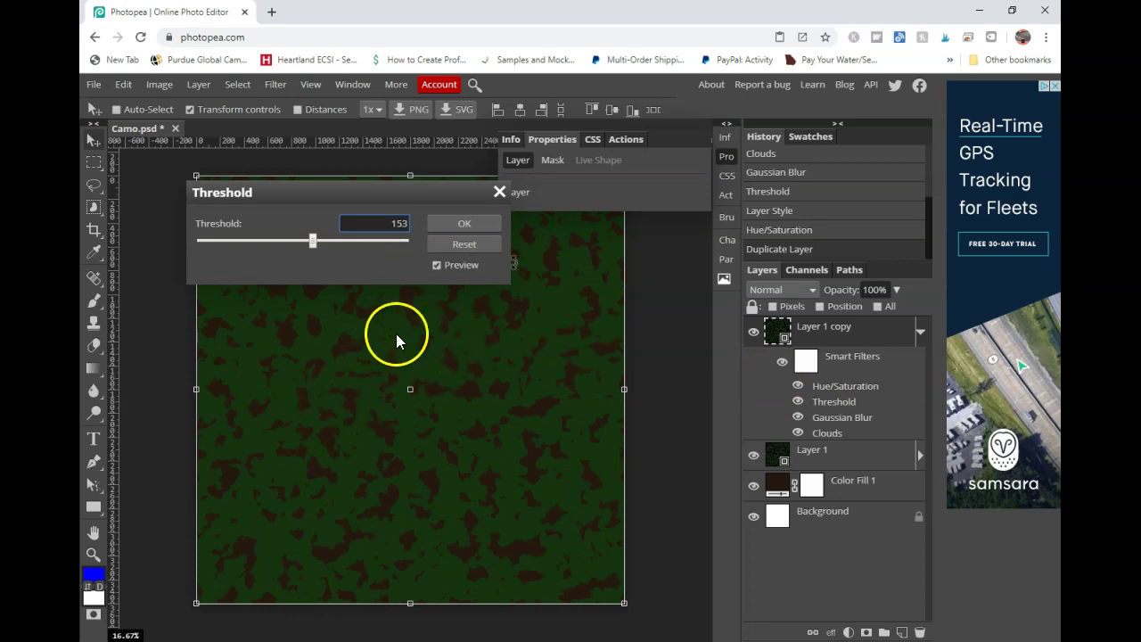
{"action": "left_click", "coordinate": [460, 223]}
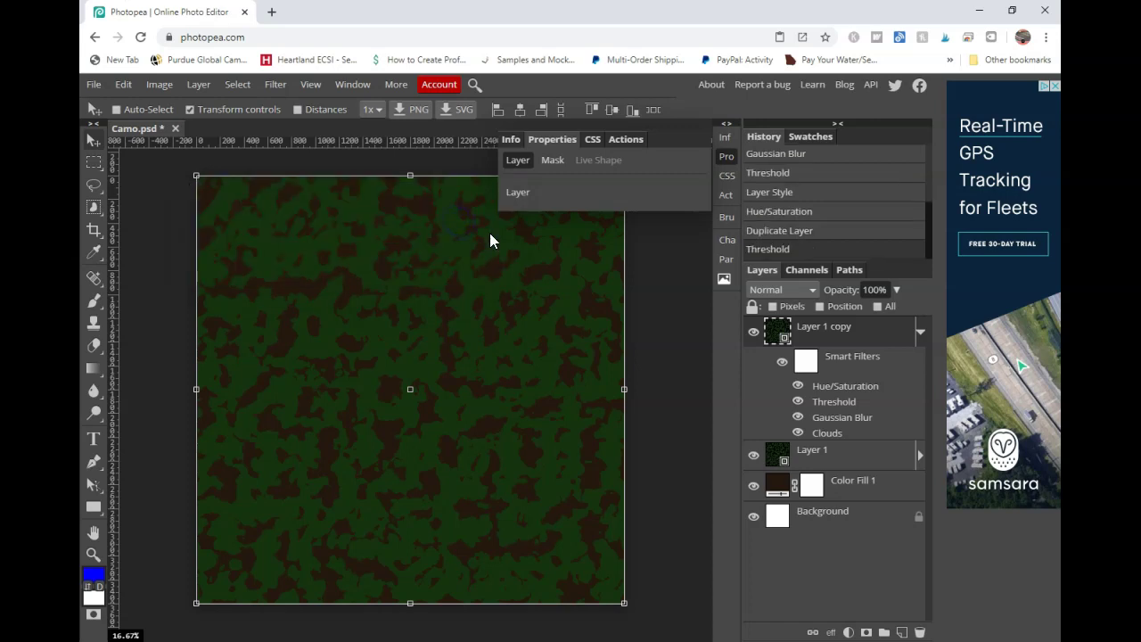
{"action": "left_click", "coordinate": [832, 388]}
- Change the copy's Hue/Saturation lightness from -87 to -65
{"action": "double_click", "coordinate": [835, 390]}
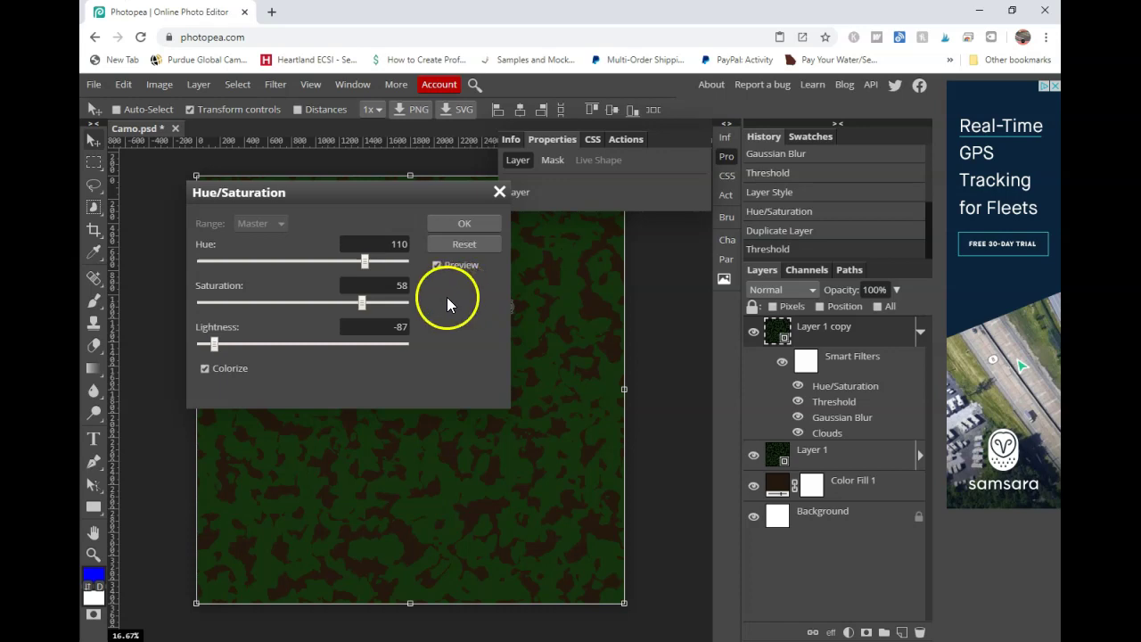
{"action": "left_click", "coordinate": [403, 328]}
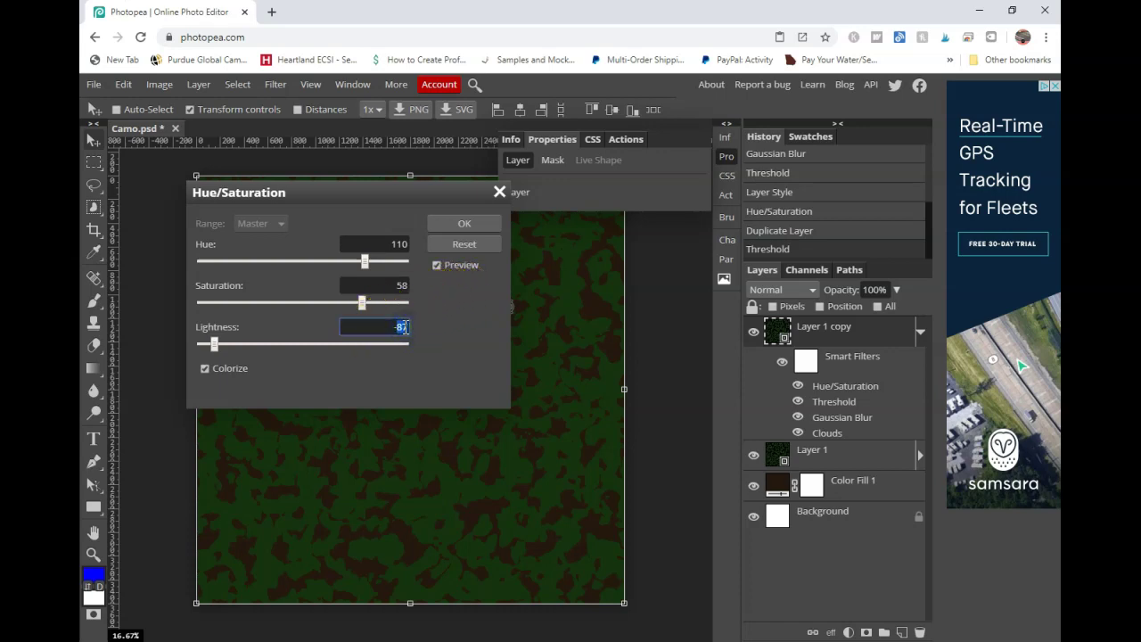
{"action": "type", "text": "-65"}
{"action": "left_click", "coordinate": [460, 339]}
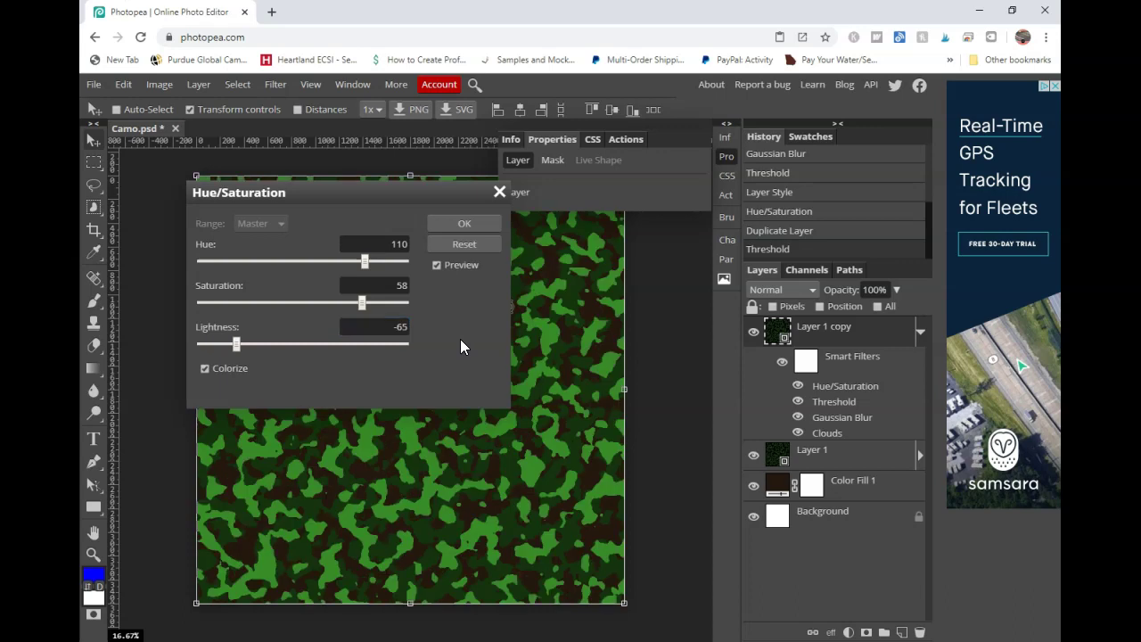
{"action": "left_click", "coordinate": [461, 222]}
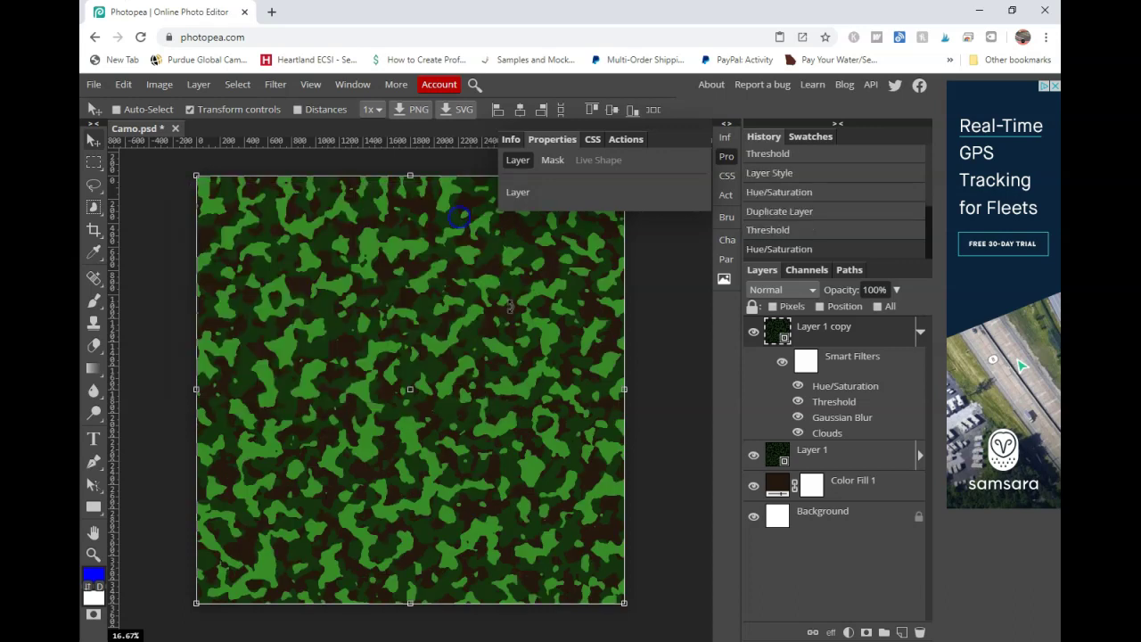
- Reopen Layer 1 copy's Threshold smart filter and raise the threshold to 160
{"action": "double_click", "coordinate": [835, 409]}
{"action": "double_click", "coordinate": [401, 223]}
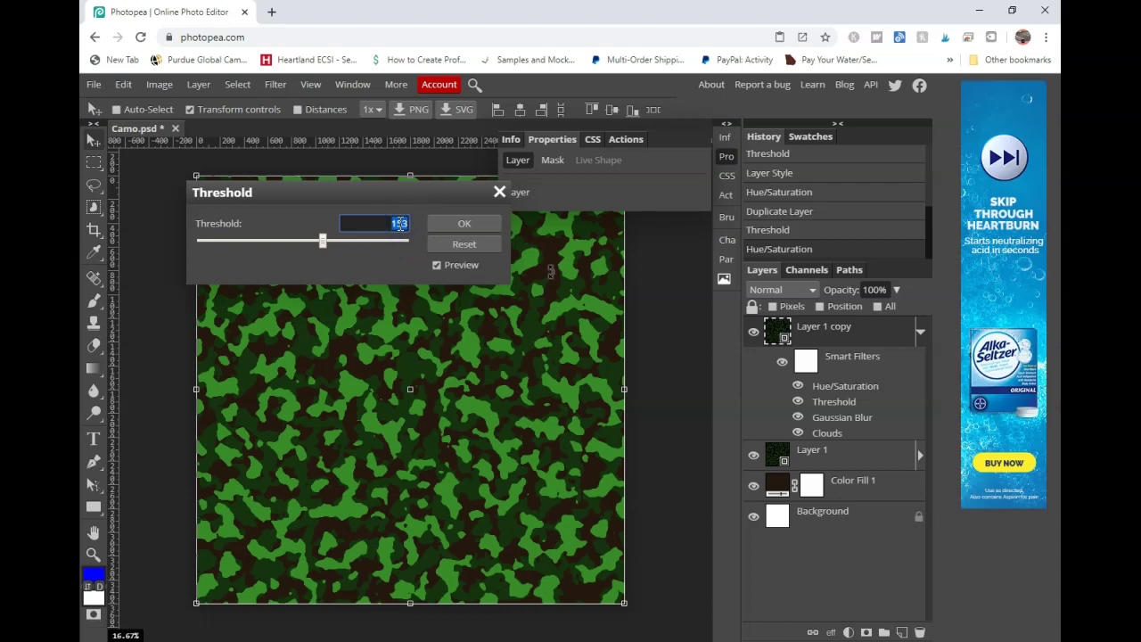
{"action": "type", "text": "150"}
{"action": "left_click", "coordinate": [389, 259]}
{"action": "key", "text": "Tab"}
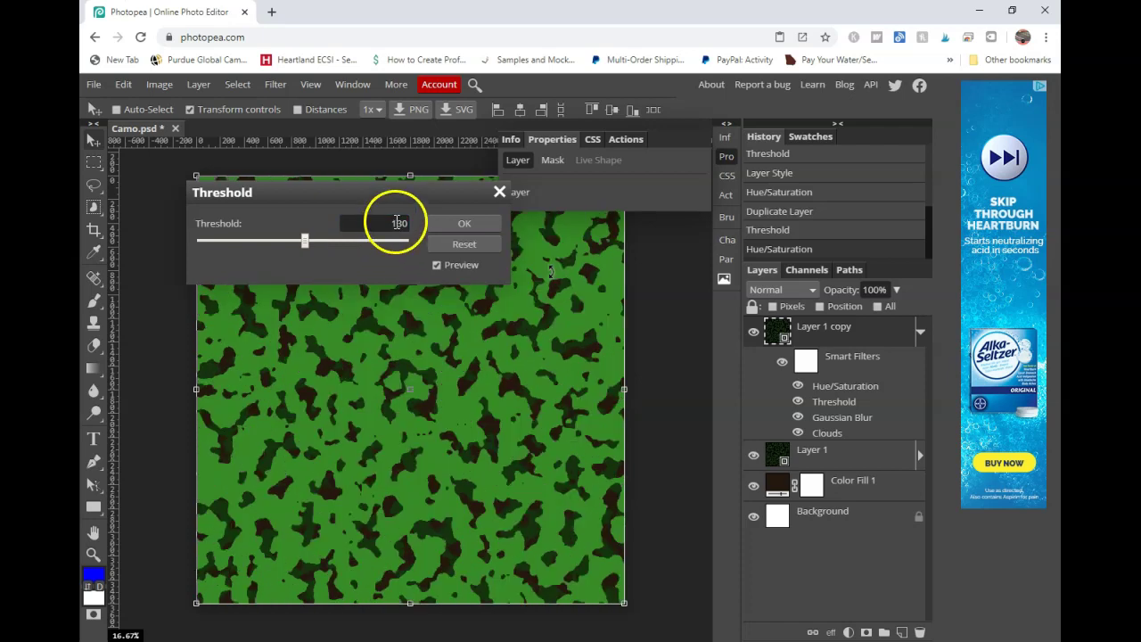
{"action": "double_click", "coordinate": [397, 222]}
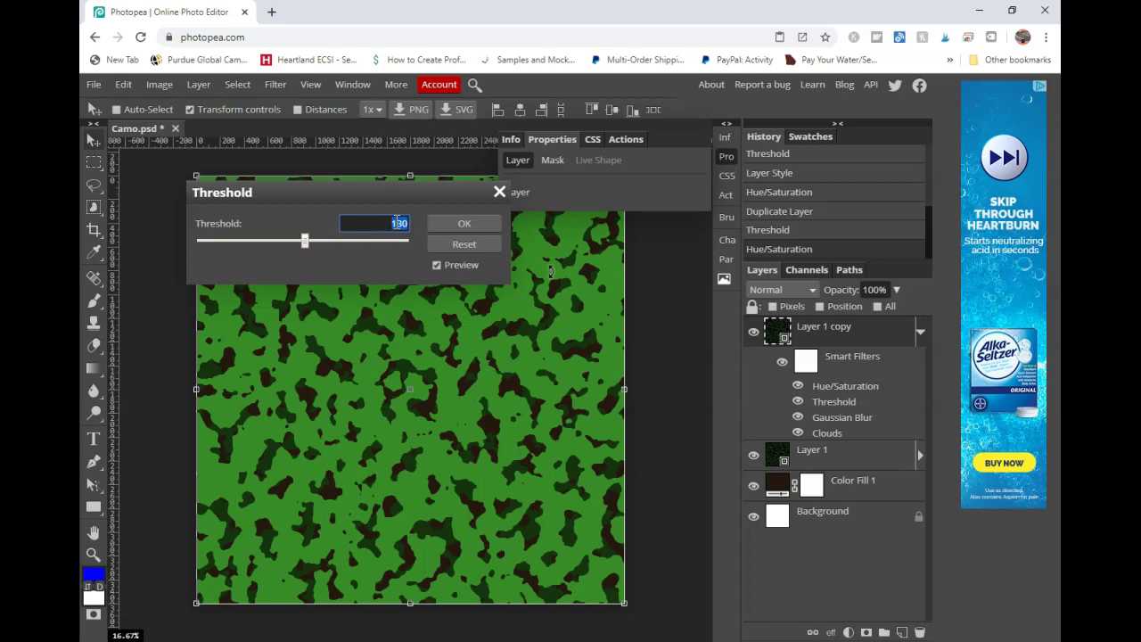
{"action": "type", "text": "150"}
{"action": "key", "text": "Tab"}
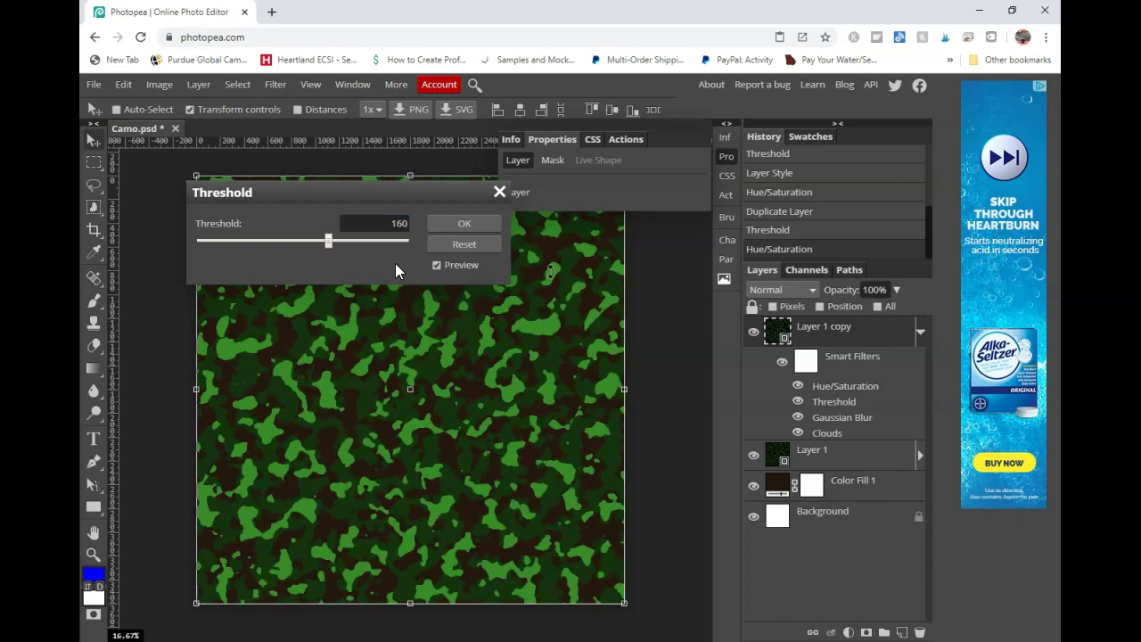
{"action": "left_click", "coordinate": [464, 224]}
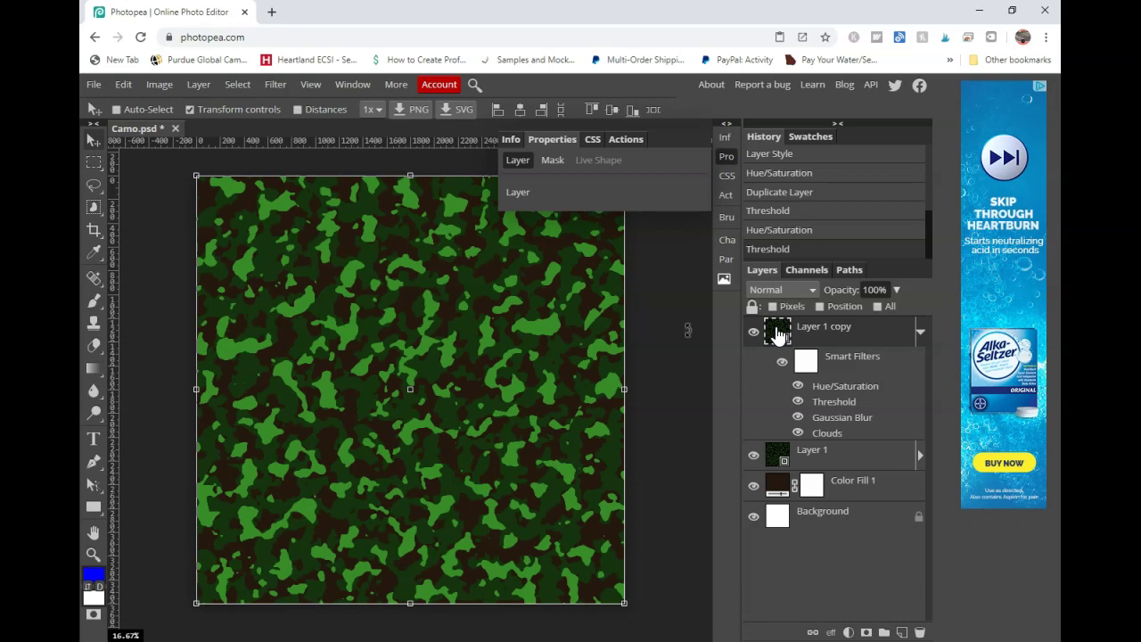
- Duplicate the bright green layer as Layer 1 copy 2 and enter a Threshold of 150
{"action": "key", "text": "ctrl+j"}
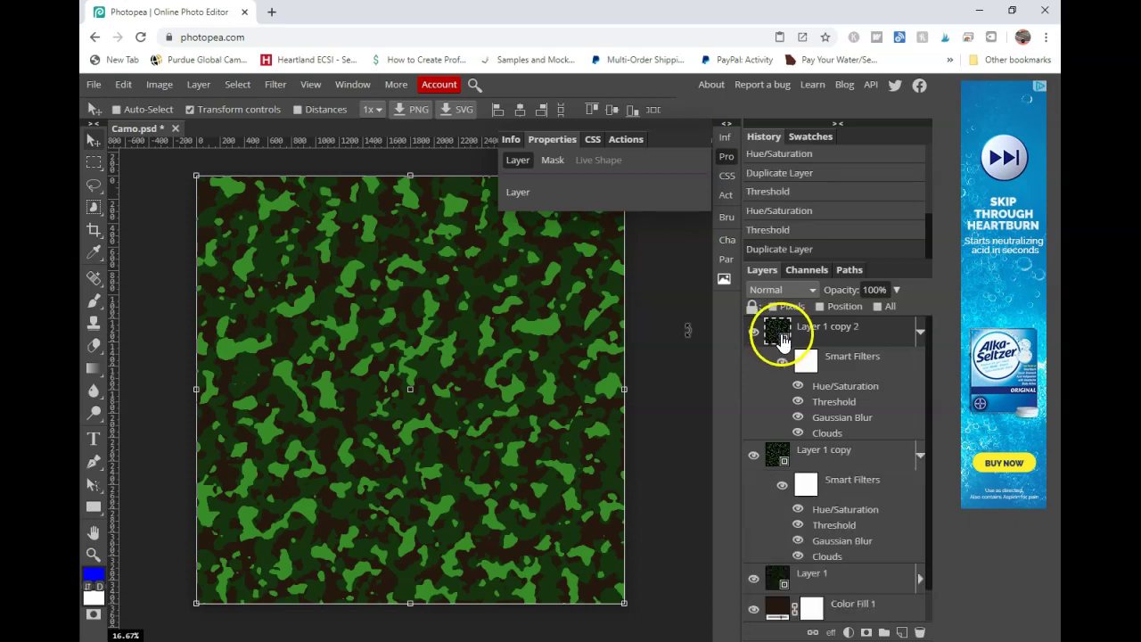
{"action": "left_click", "coordinate": [921, 456]}
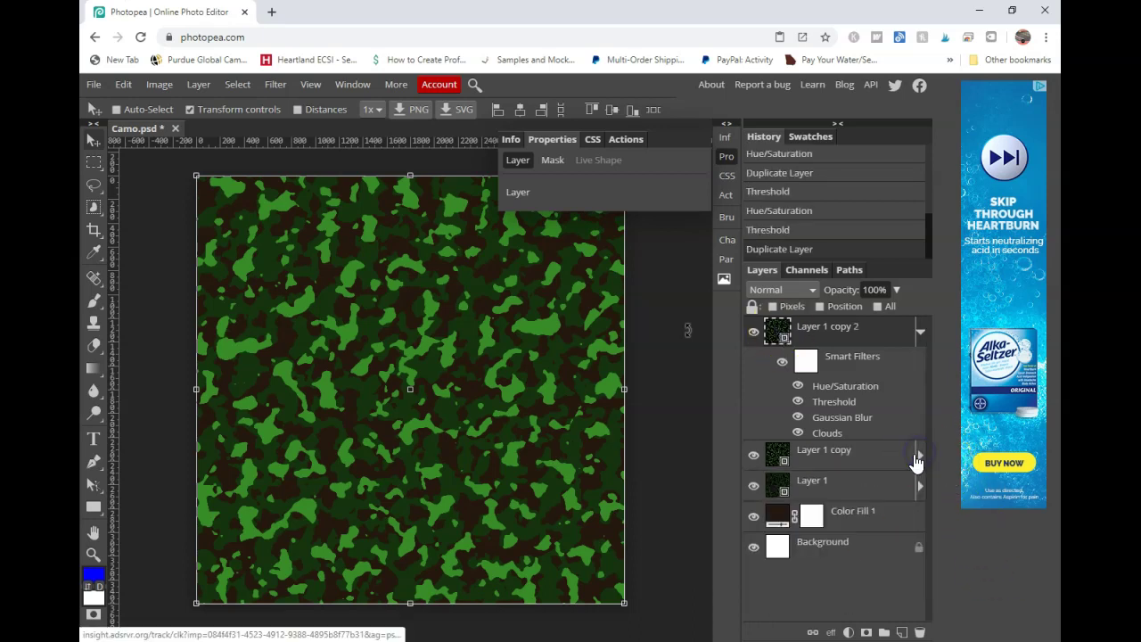
{"action": "left_click", "coordinate": [845, 404]}
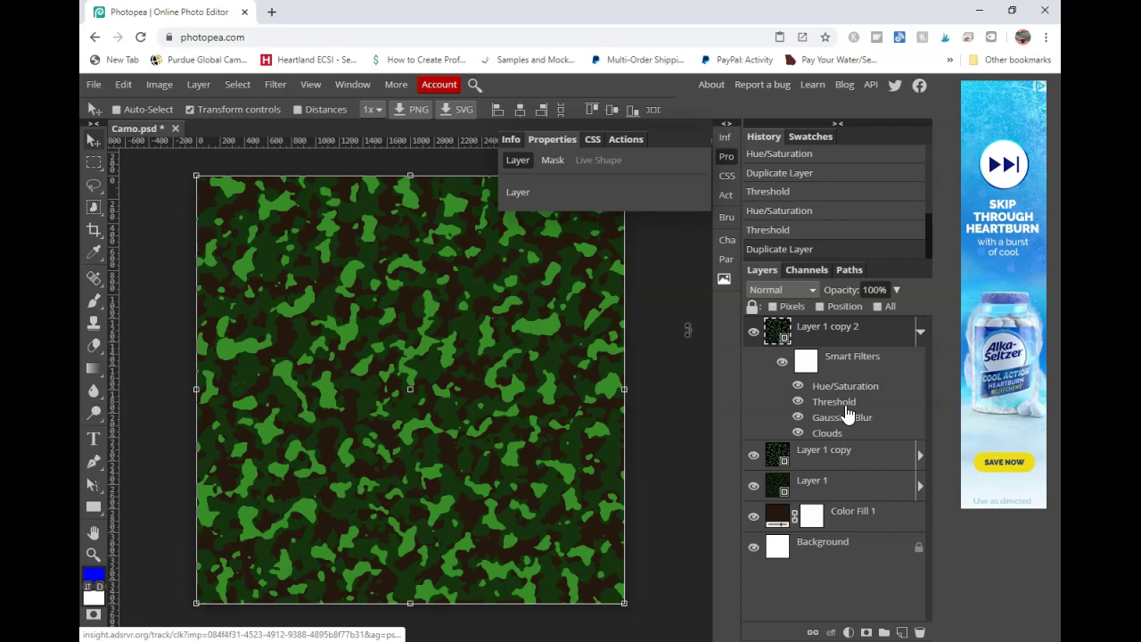
{"action": "double_click", "coordinate": [845, 405]}
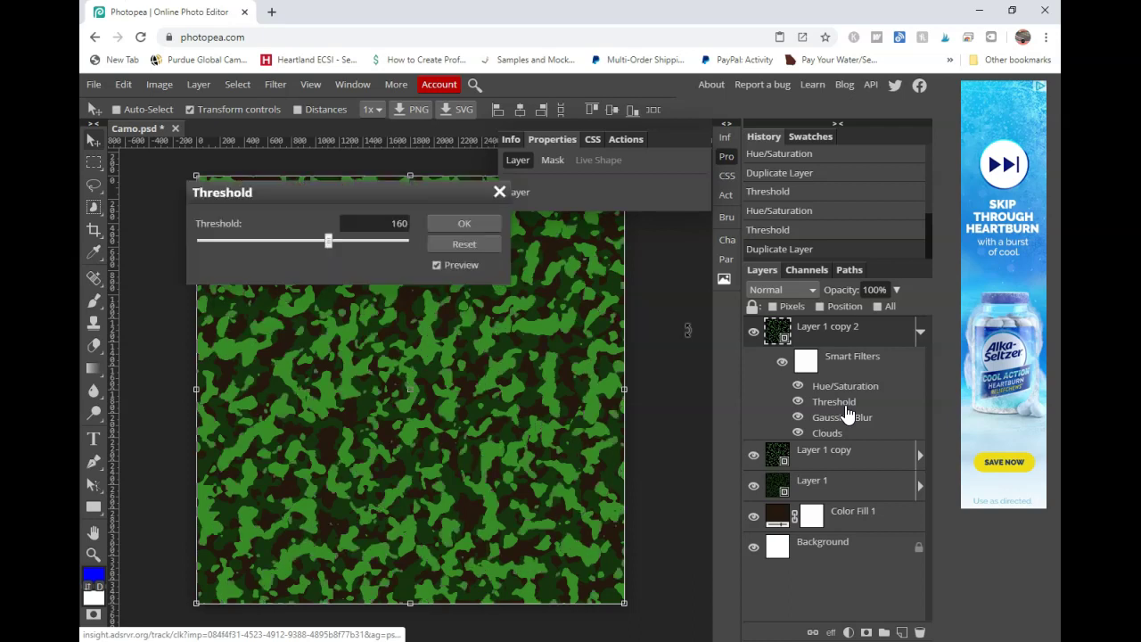
{"action": "left_click", "coordinate": [399, 224]}
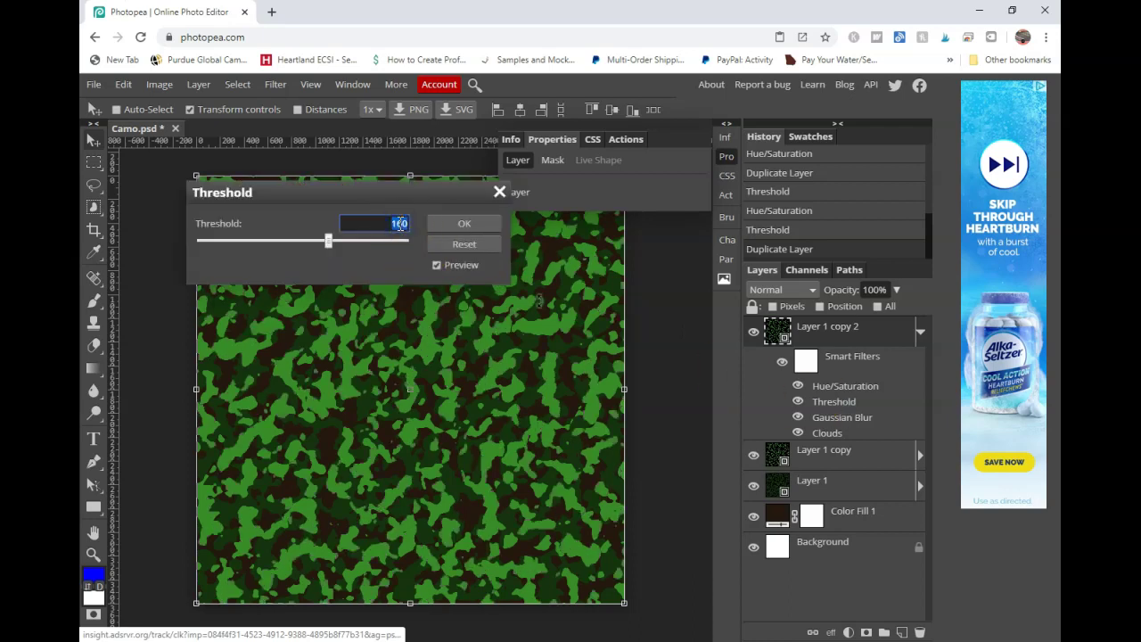
{"action": "type", "text": "150"}
- Confirm the 150 threshold and give Layer 1 copy 2 Hue 92 and Saturation 38
{"action": "left_click", "coordinate": [455, 224]}
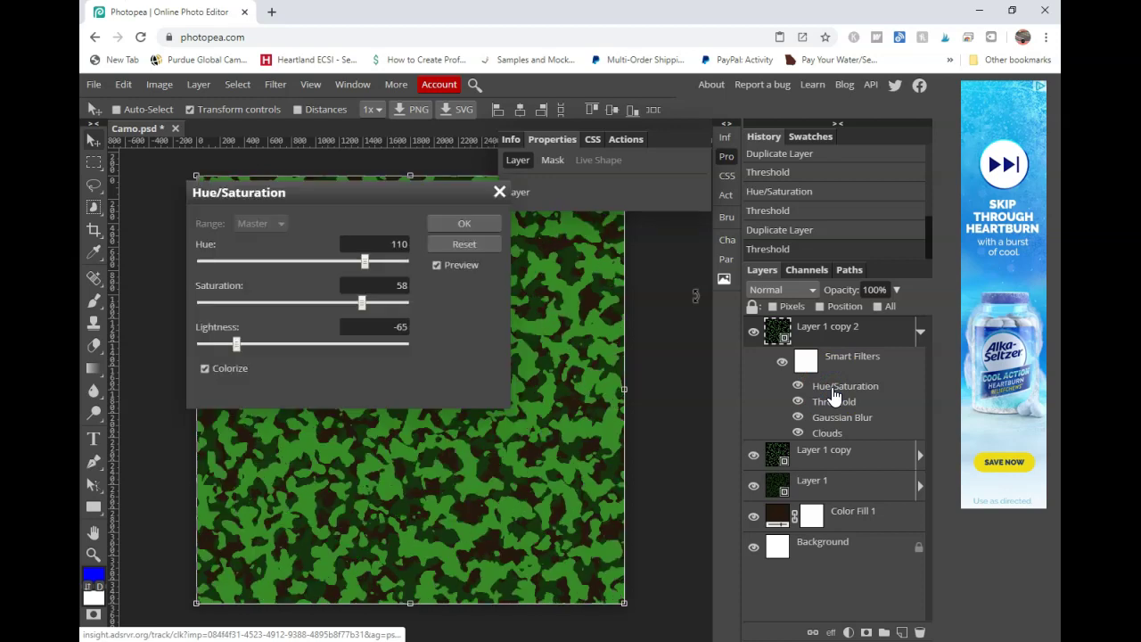
{"action": "left_click", "coordinate": [402, 243]}
{"action": "type", "text": "92"}
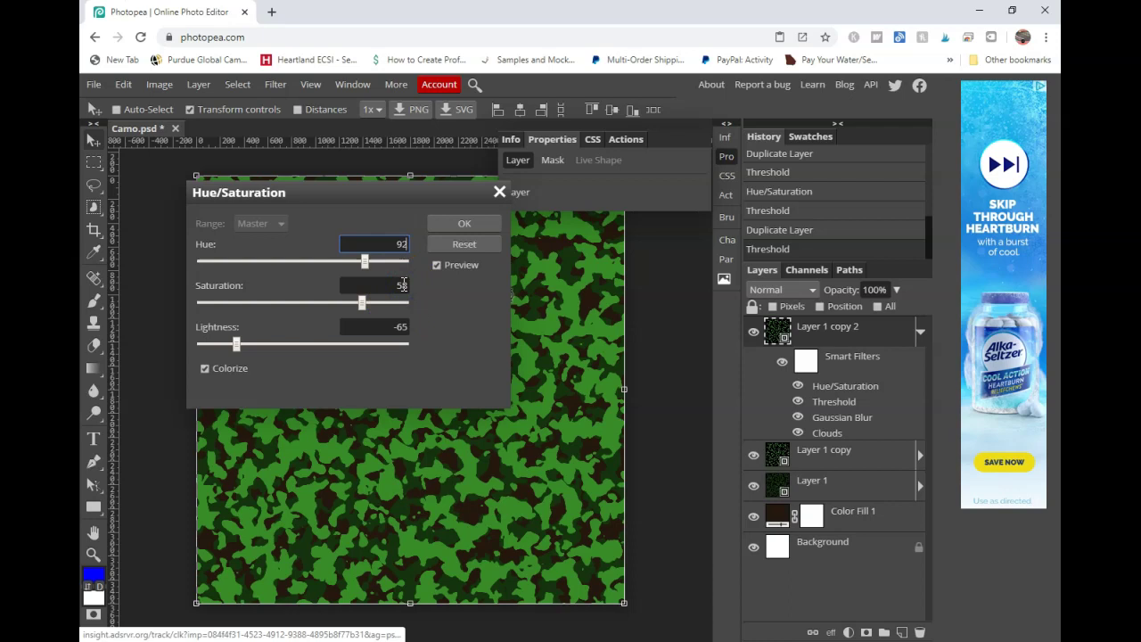
{"action": "left_click", "coordinate": [404, 284]}
{"action": "type", "text": "35"}
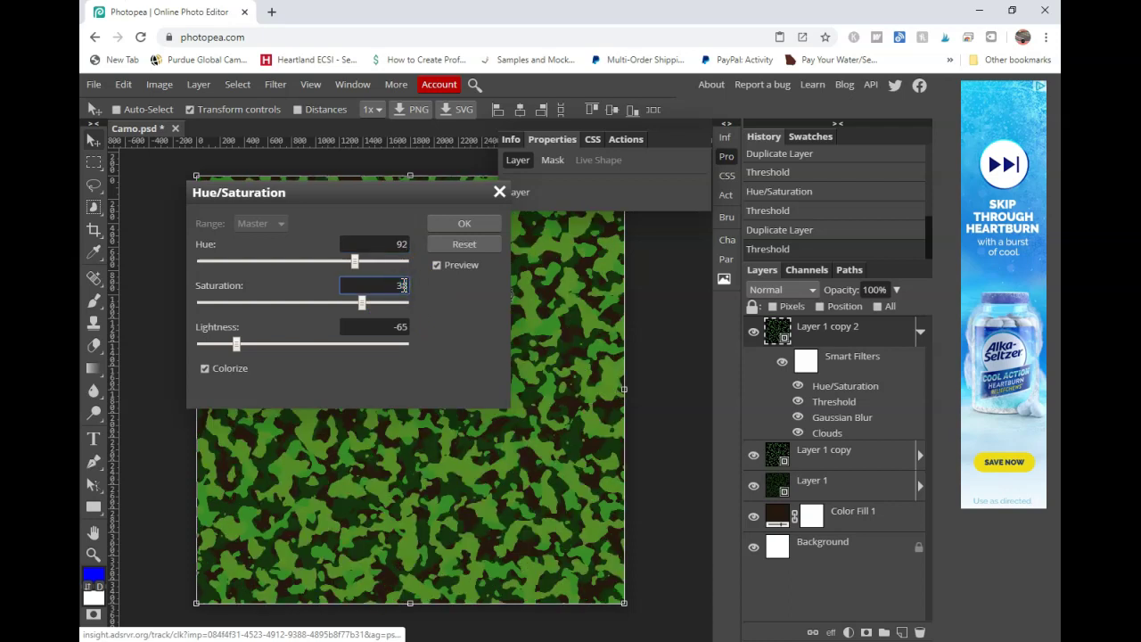
{"action": "left_click", "coordinate": [396, 326]}
{"action": "left_click", "coordinate": [396, 327]}
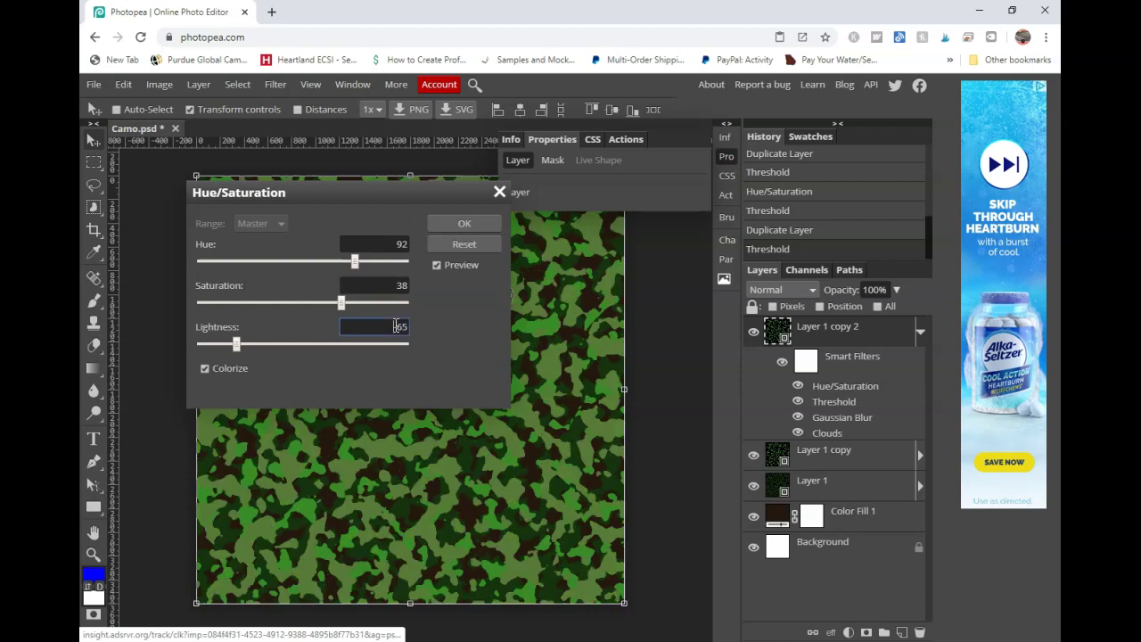
{"action": "left_click", "coordinate": [461, 228]}
{"action": "left_click", "coordinate": [623, 390]}
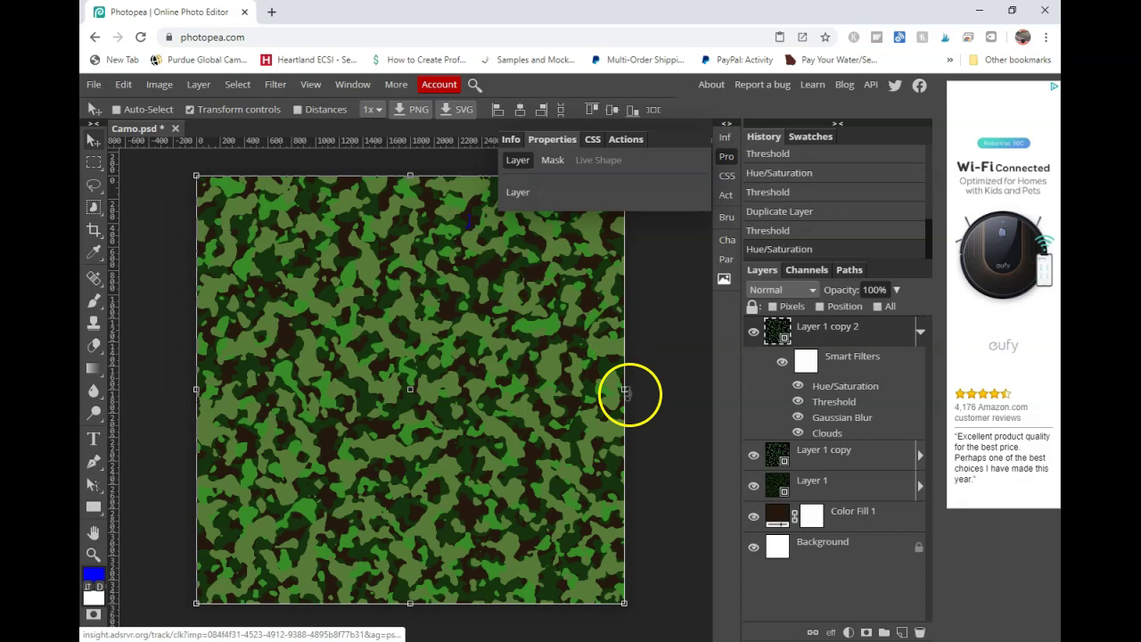
- Collapse Layer 1 copy 2's Smart Filters, then bring up the downloaded camo images
{"action": "left_click", "coordinate": [603, 431]}
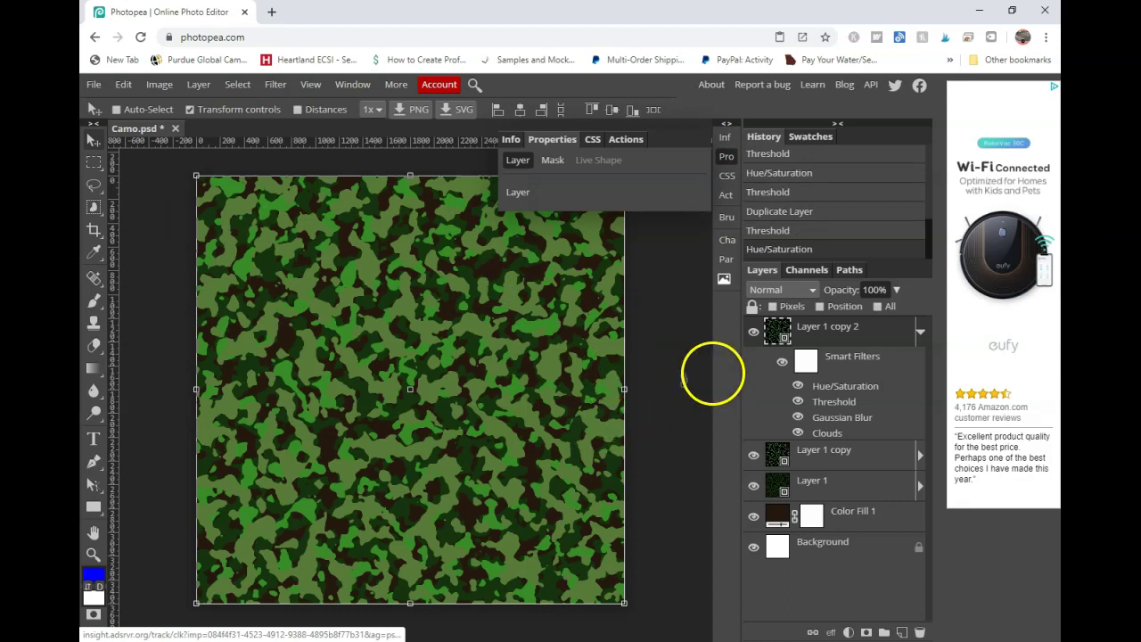
{"action": "left_click", "coordinate": [921, 332]}
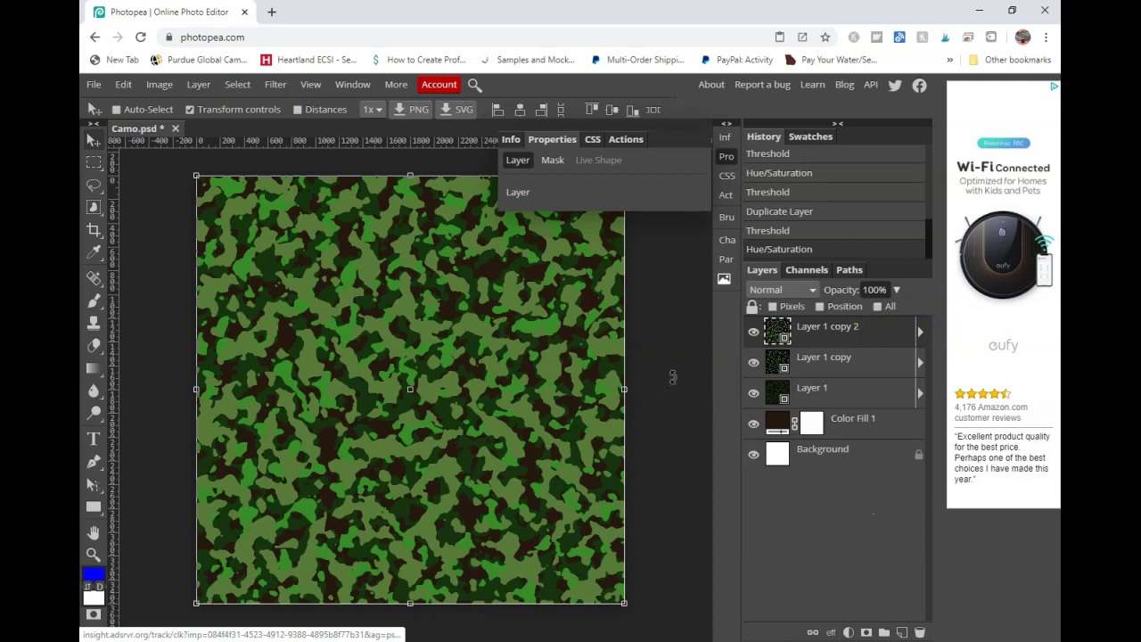
{"action": "left_click", "coordinate": [688, 360]}
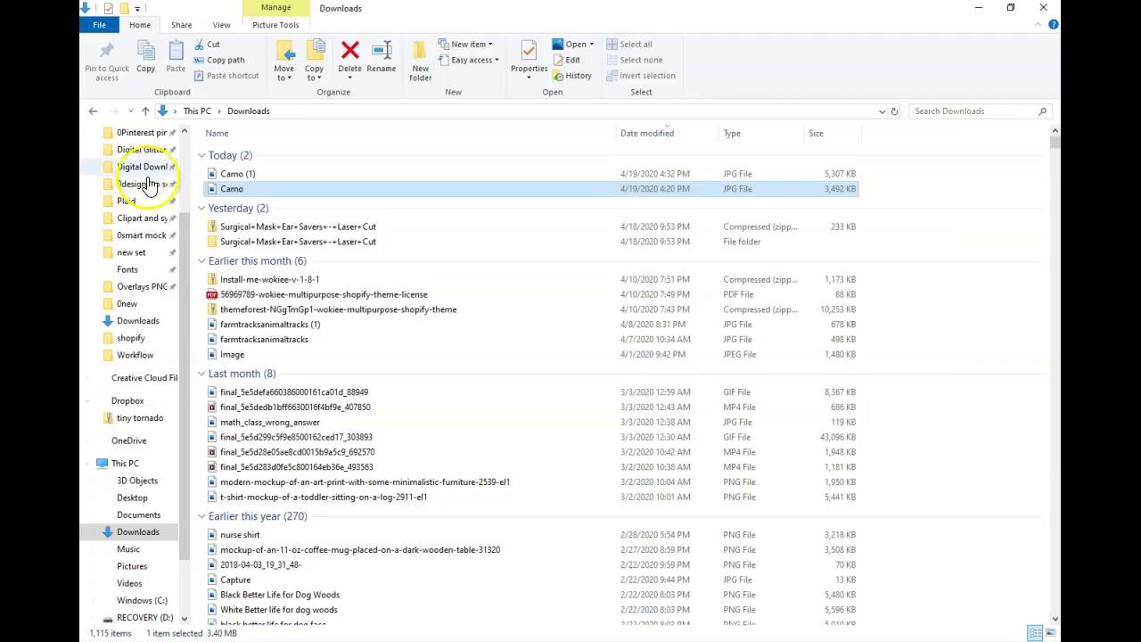
{"action": "left_click", "coordinate": [245, 188]}
- Open Camo (1).jpg from Downloads in Photos and advance to Camo.jpg
{"action": "double_click", "coordinate": [242, 175]}
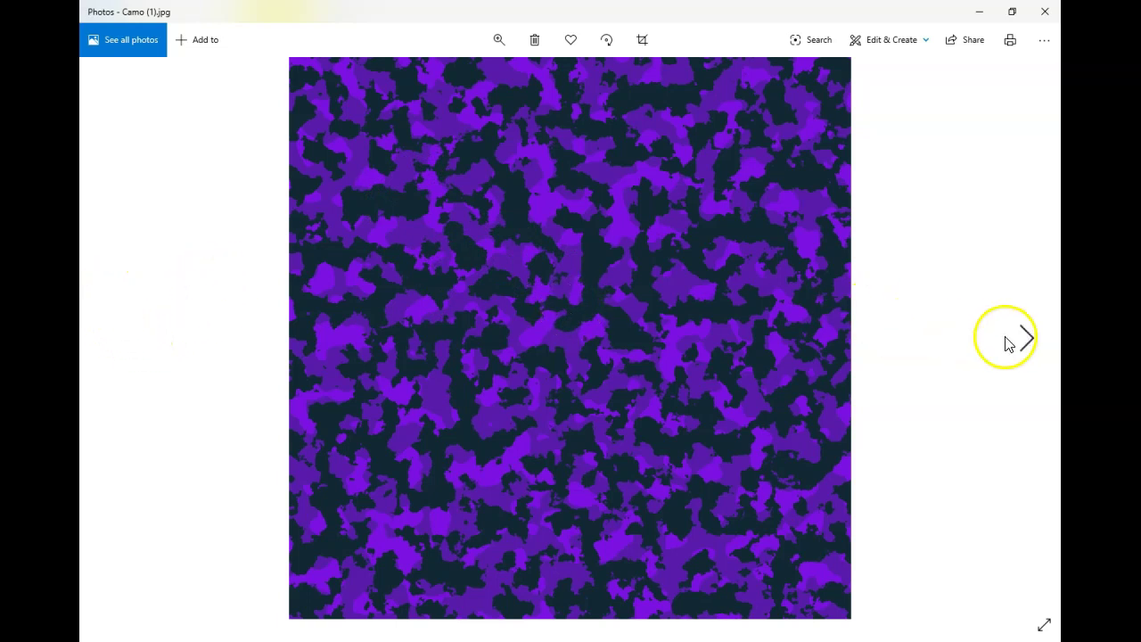
{"action": "left_click", "coordinate": [1009, 344]}
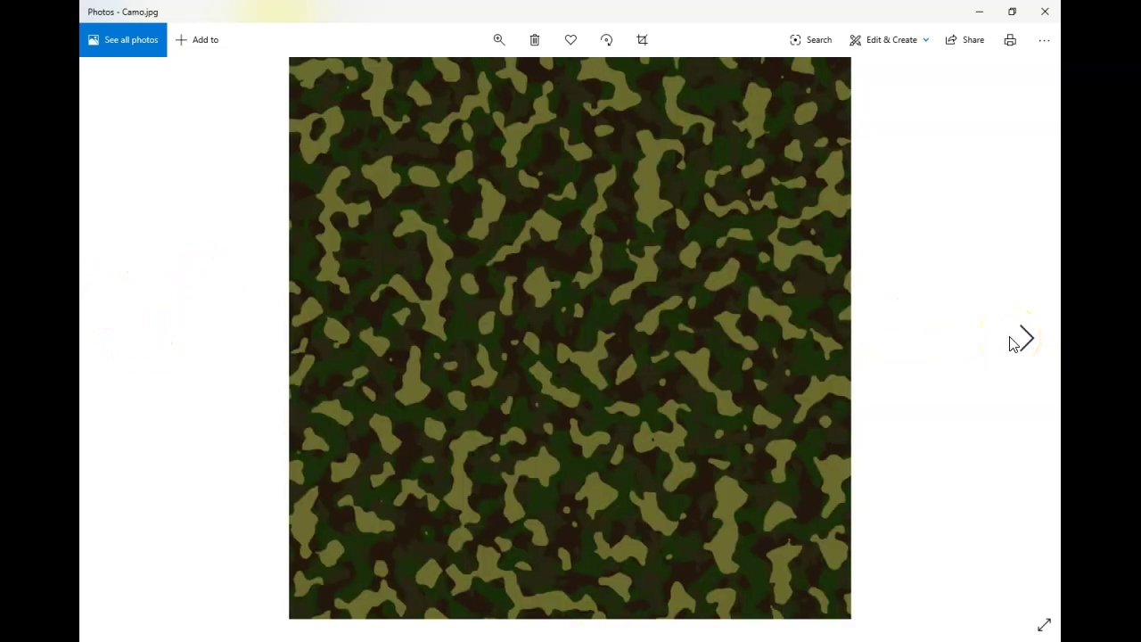
{"action": "left_click", "coordinate": [532, 191]}
{"action": "left_click", "coordinate": [247, 361]}
{"action": "left_click", "coordinate": [112, 384]}
- Switch to Silhouette Studio with Alt+Tab to view the yellow camo American flag design
{"action": "key", "text": "alt+Tab"}
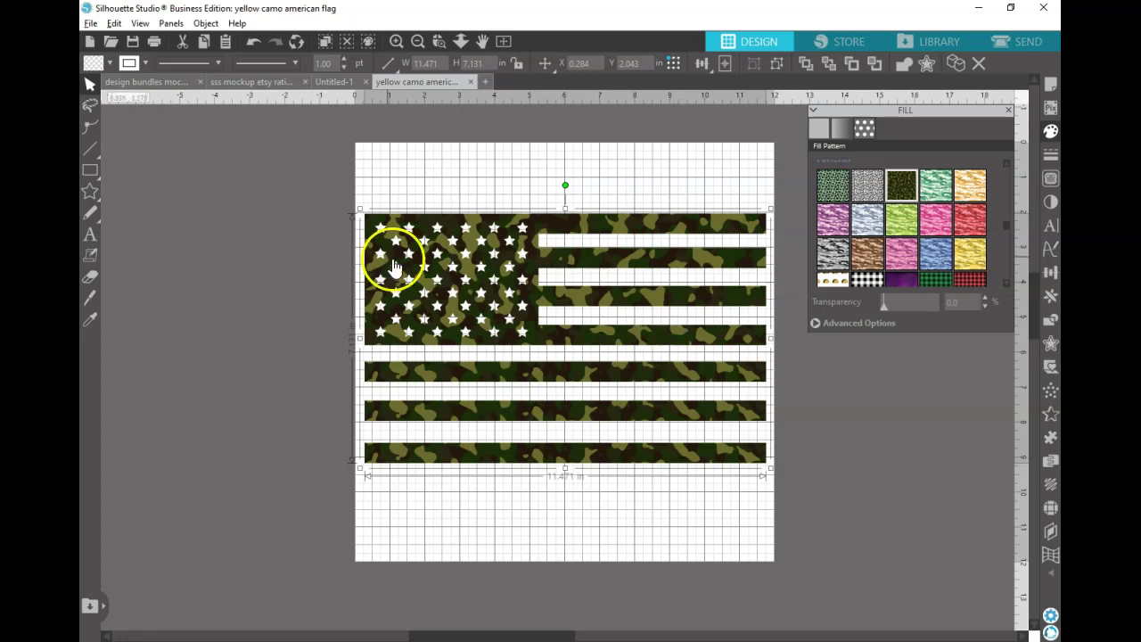
- Return to the Photopea window with Camo.psd from the Chrome taskbar preview
{"action": "mouse_move", "coordinate": [80, 221]}
{"action": "left_click", "coordinate": [108, 245]}
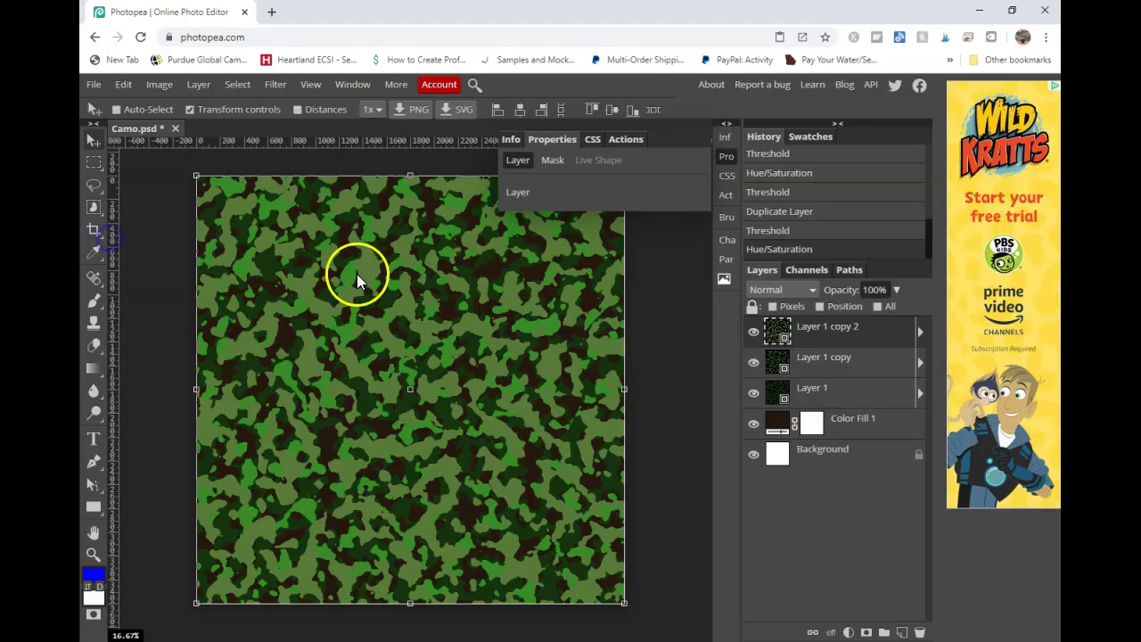